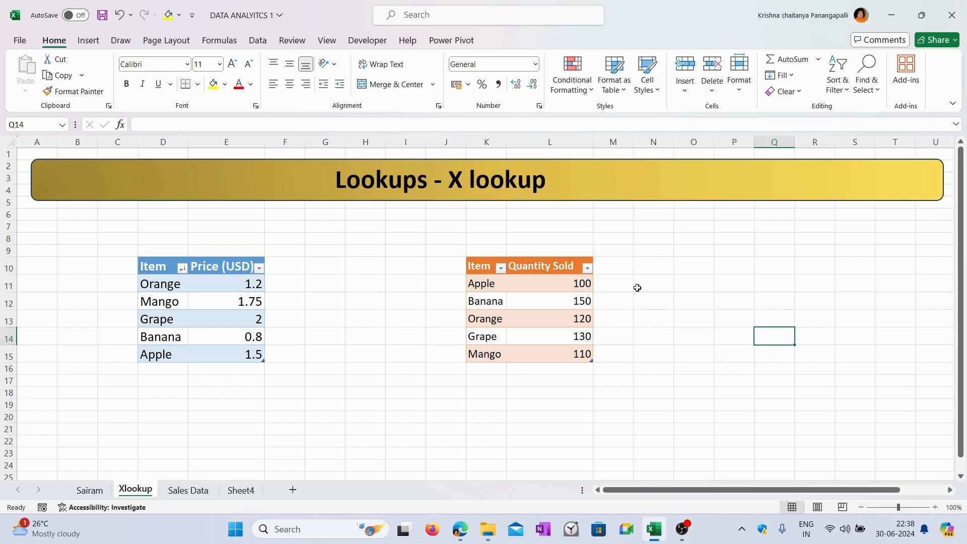
Step: Examine the Item and Price (USD) table and the Item and Quantity Sold table, comparing their item lists and values
drag(176, 273, 246, 356)
drag(479, 266, 582, 355)
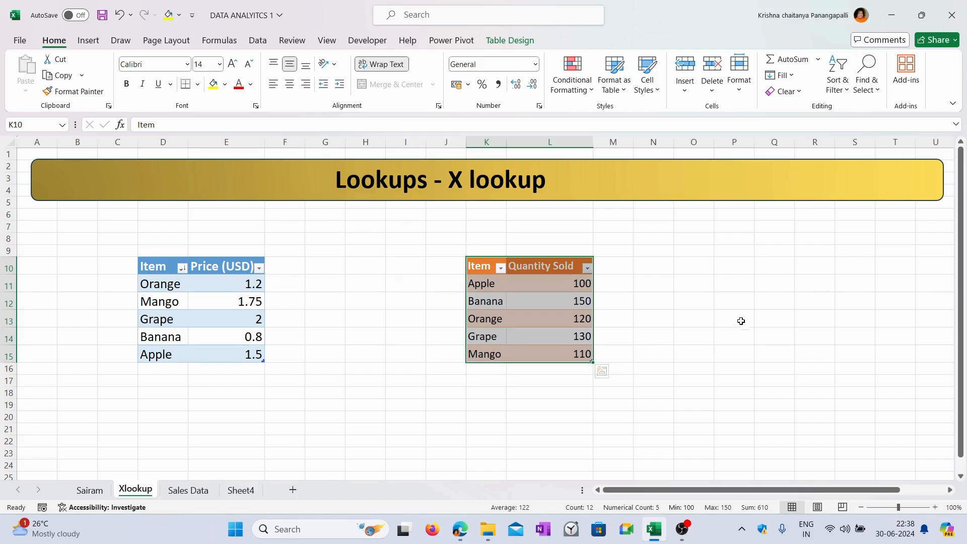
click(164, 258)
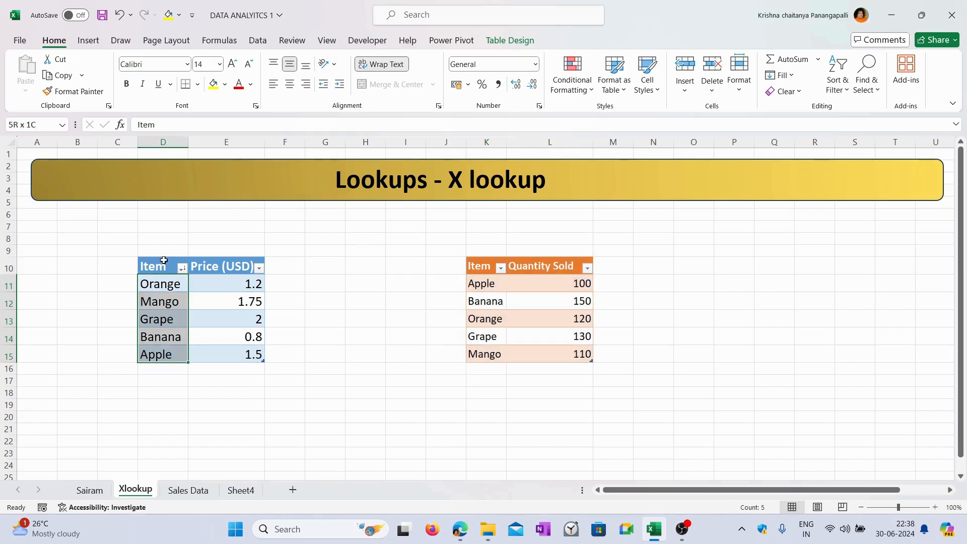
click(225, 254)
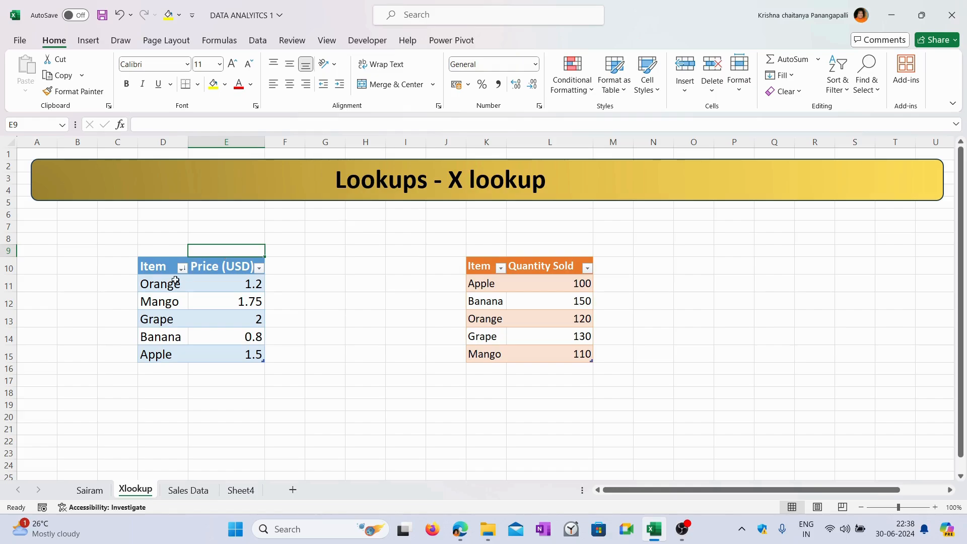
click(164, 295)
click(165, 302)
click(161, 321)
click(159, 337)
click(160, 354)
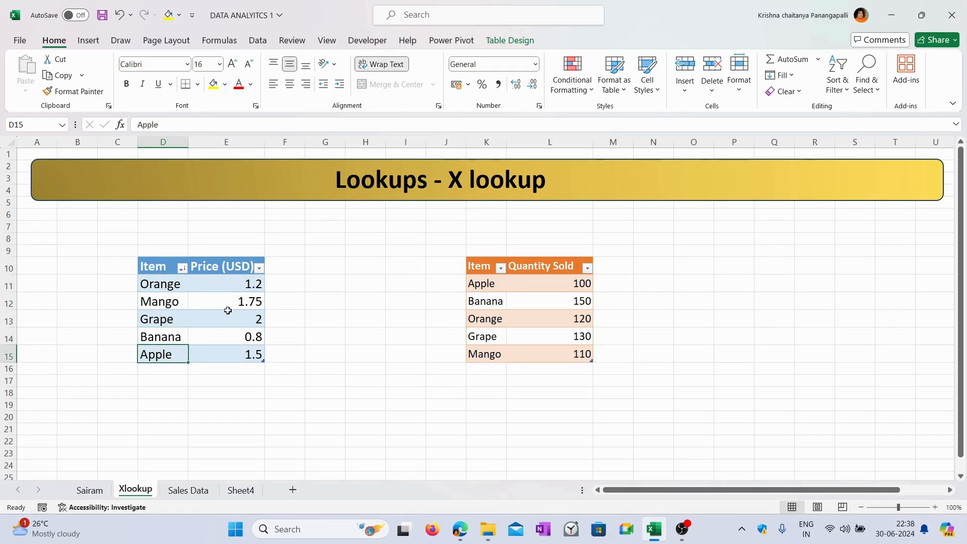
drag(173, 287, 161, 355)
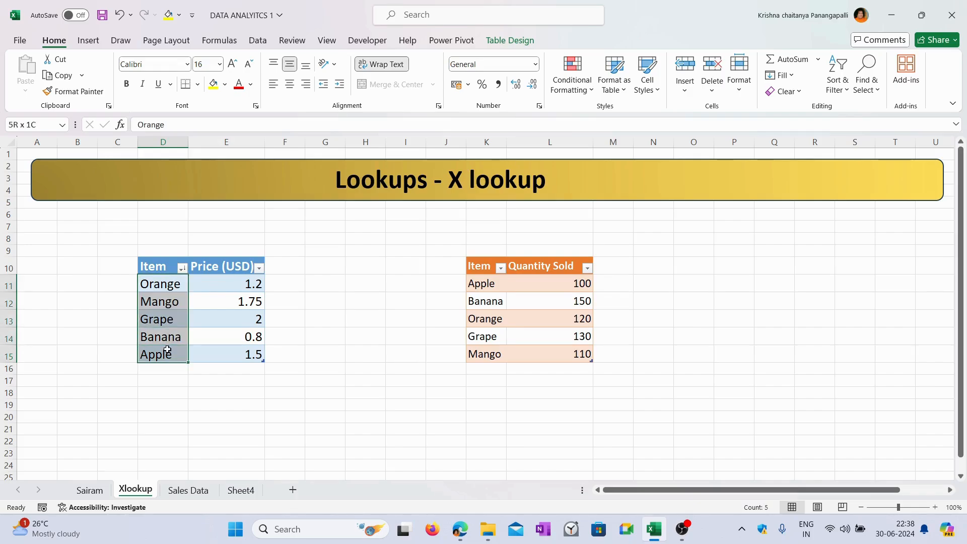
click(241, 286)
drag(241, 286, 241, 355)
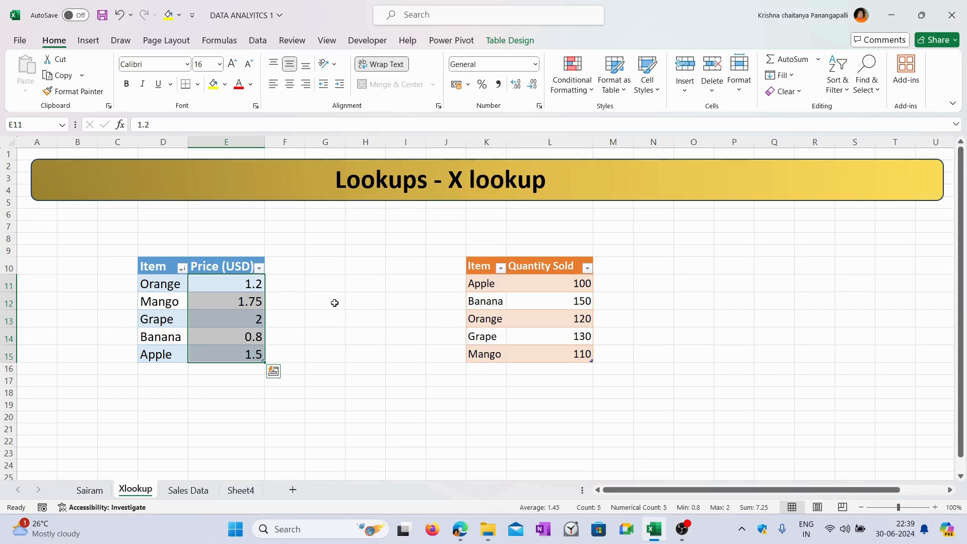
click(279, 267)
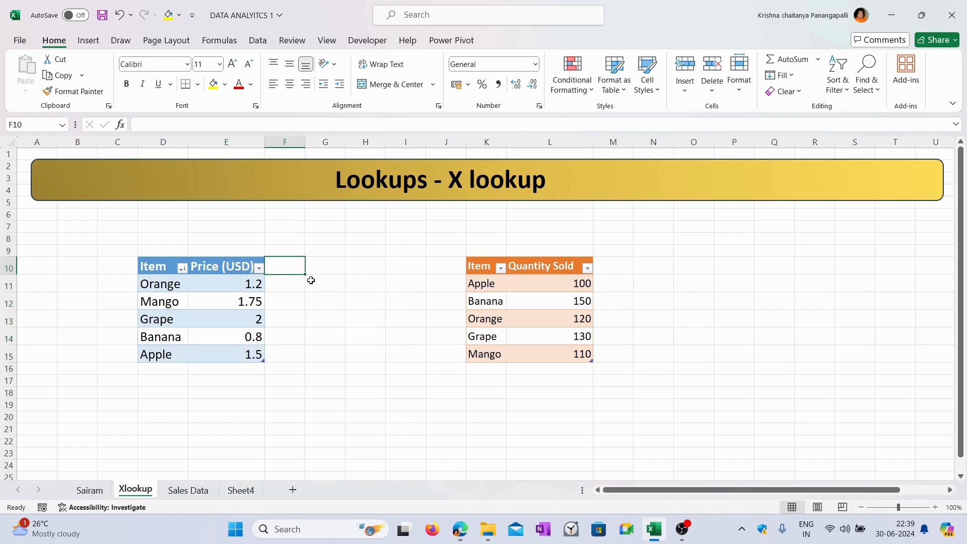
drag(558, 284, 555, 348)
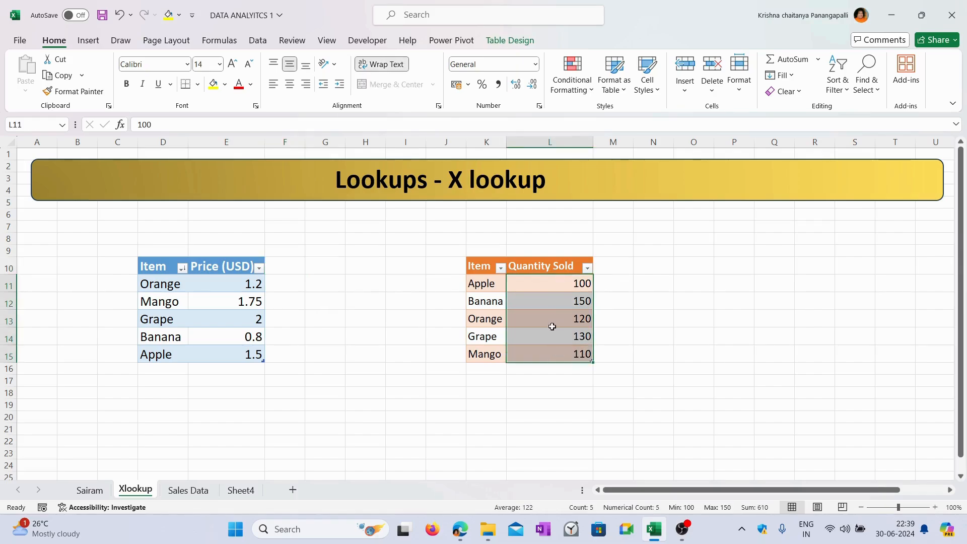
drag(492, 283, 525, 352)
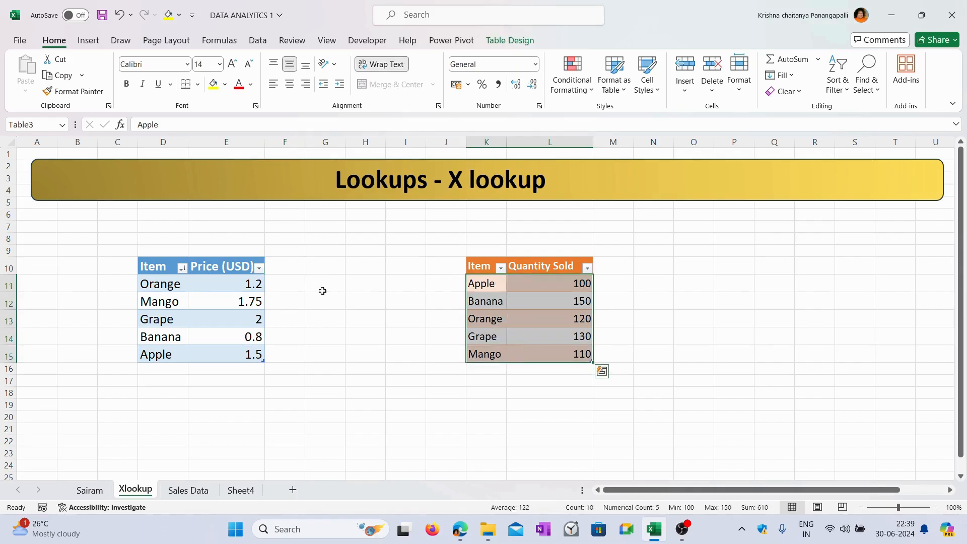
Step: Add a Quantity column header in F10 beside Price (USD) and reduce its font size to fit on one line
click(293, 270)
text(Quantity)
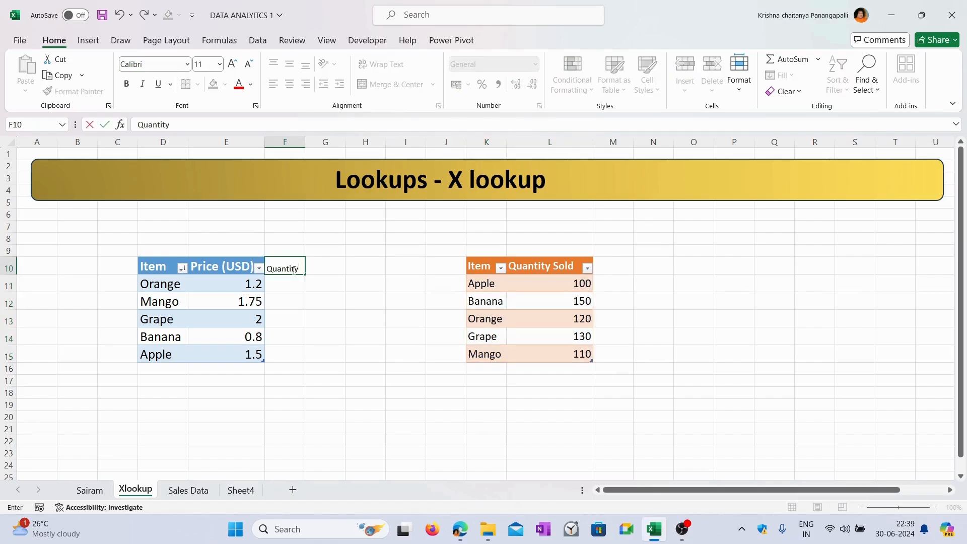
key(Return)
key(Up)
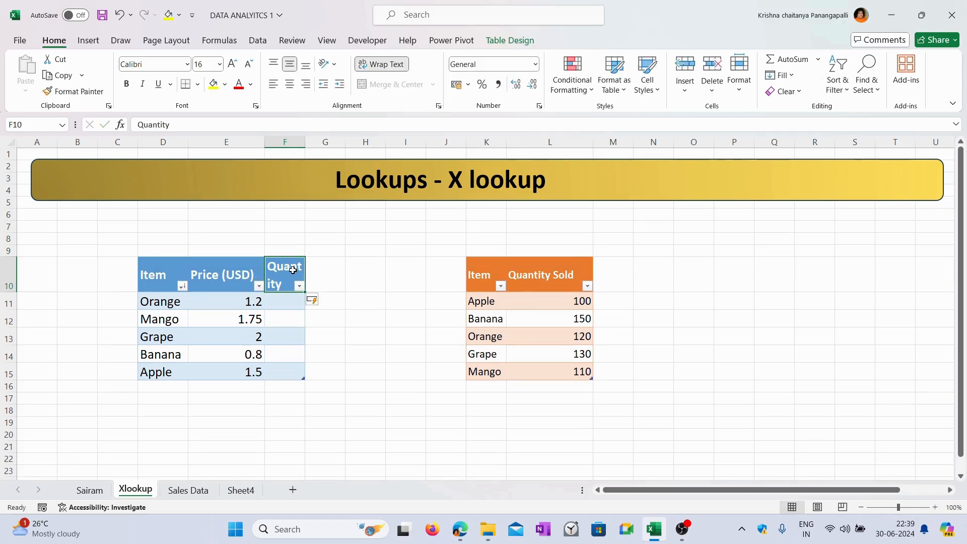
click(249, 71)
click(249, 71)
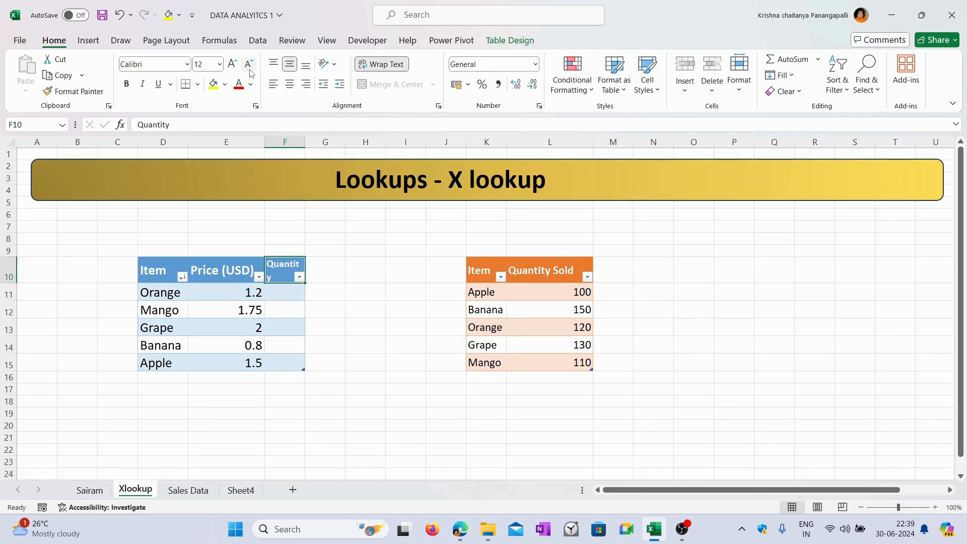
click(250, 70)
click(295, 288)
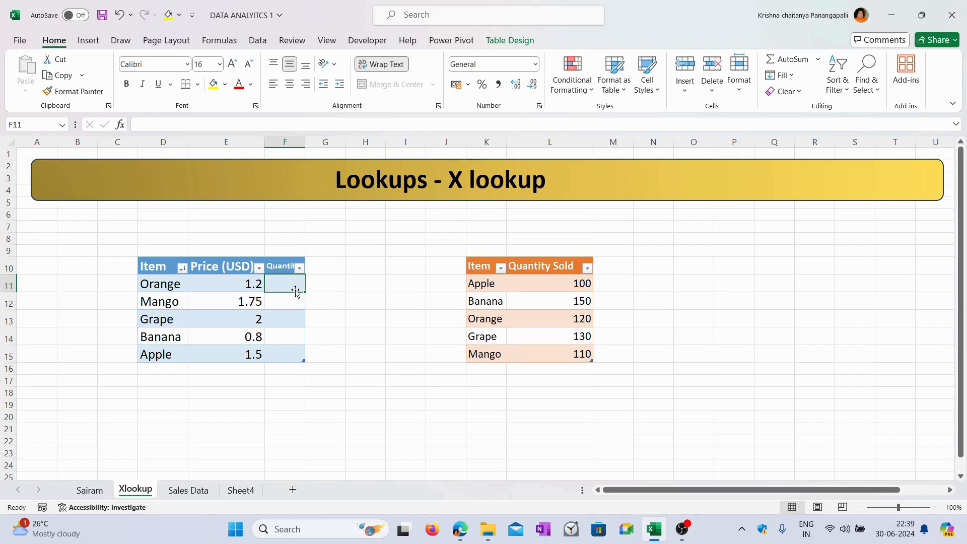
click(160, 284)
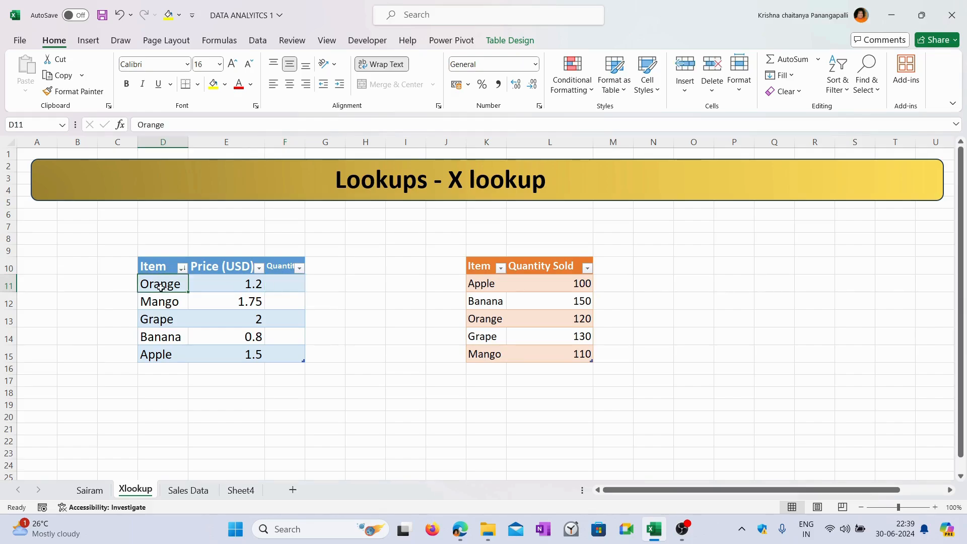
click(584, 319)
click(296, 289)
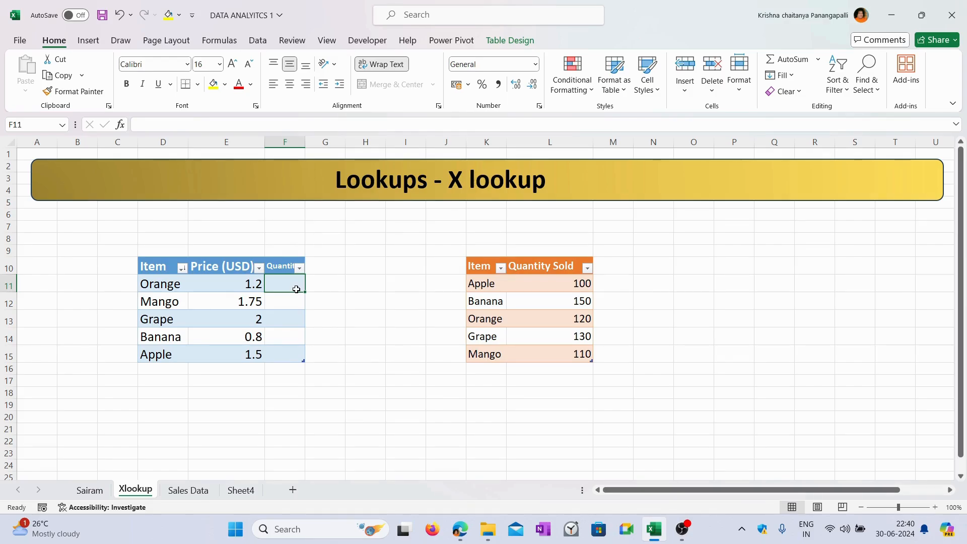
text(=x)
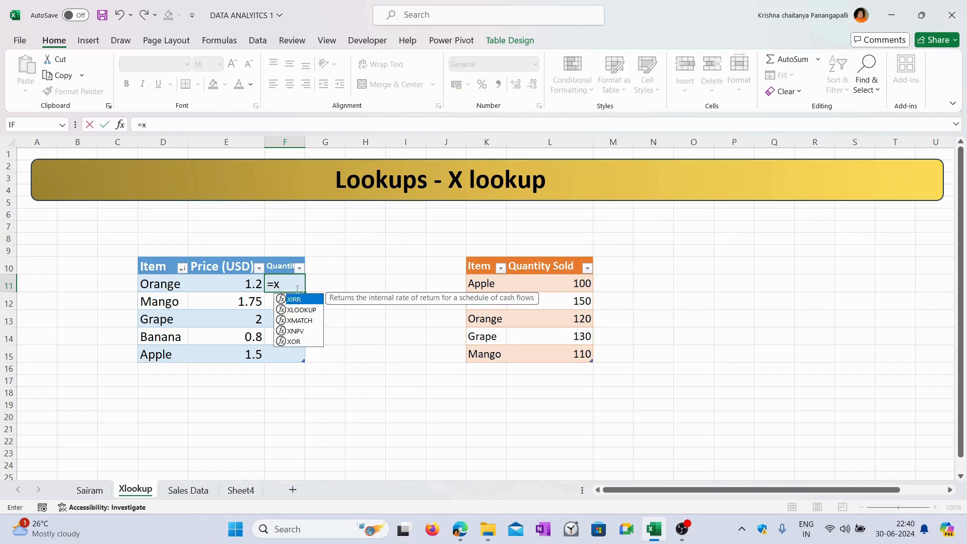
text(lookup)
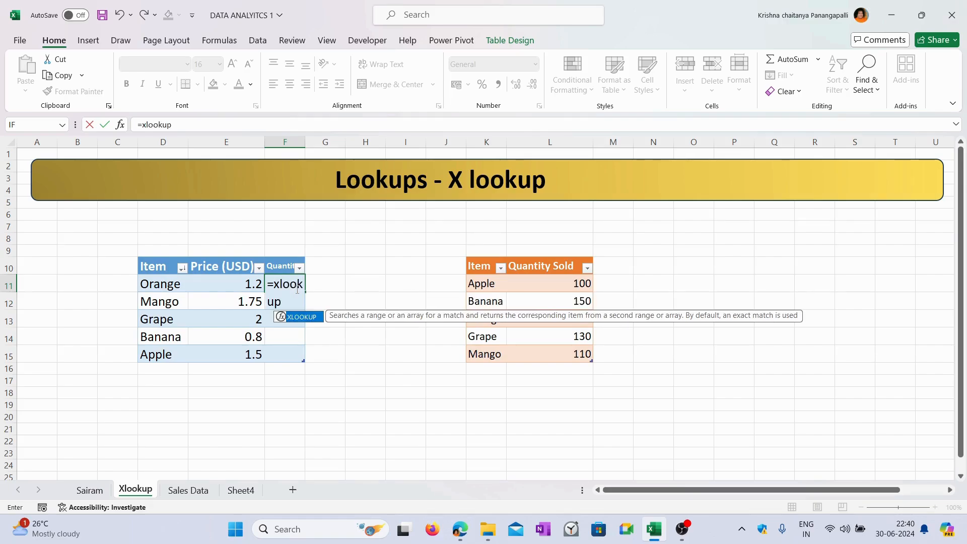
key(Tab)
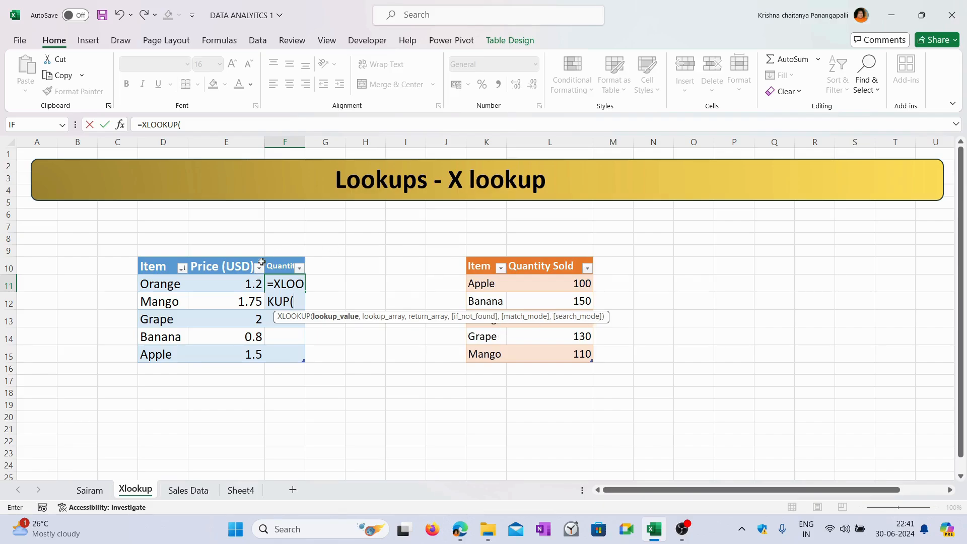
click(301, 304)
click(164, 285)
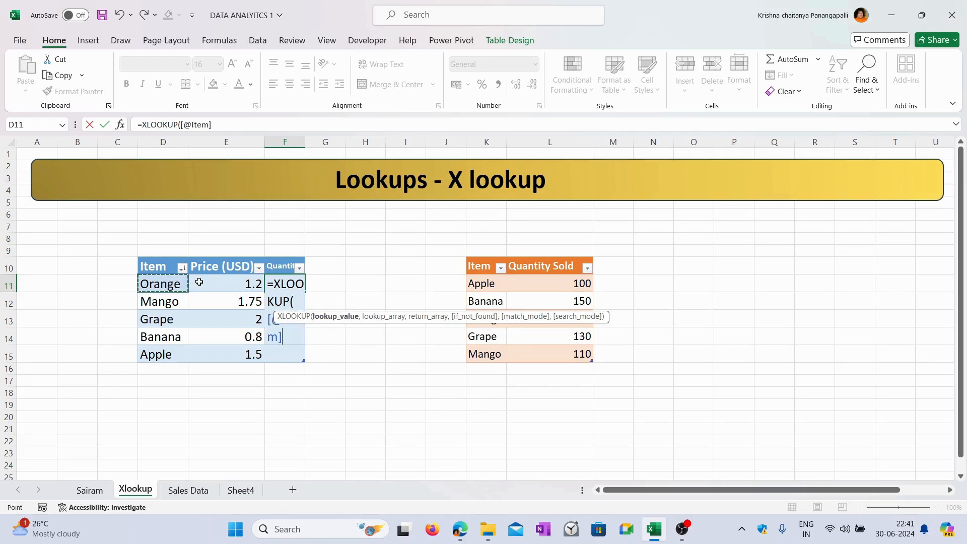
Step: Complete the F11 XLOOKUP with Table3[Item] as the lookup array and Table3[Quantity Sold] as the return array
text(,)
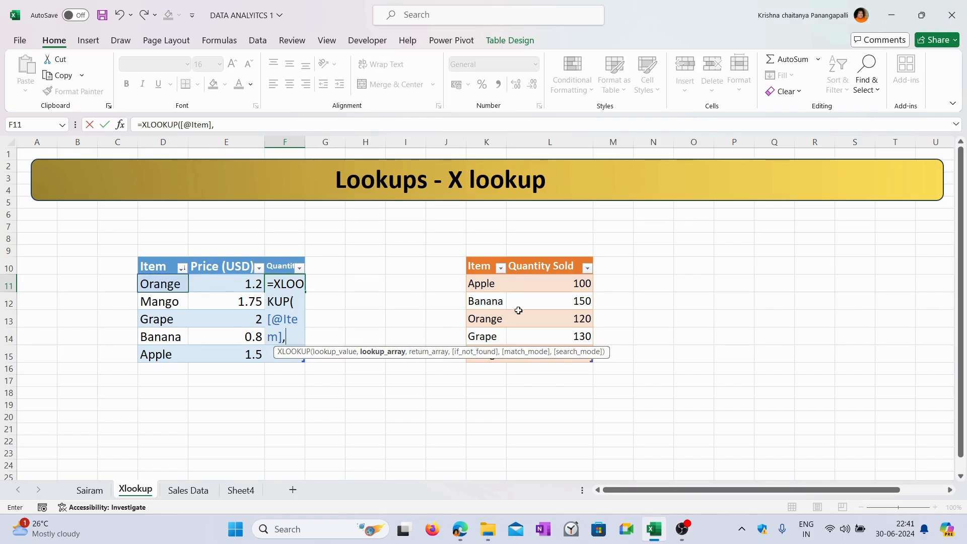
click(486, 258)
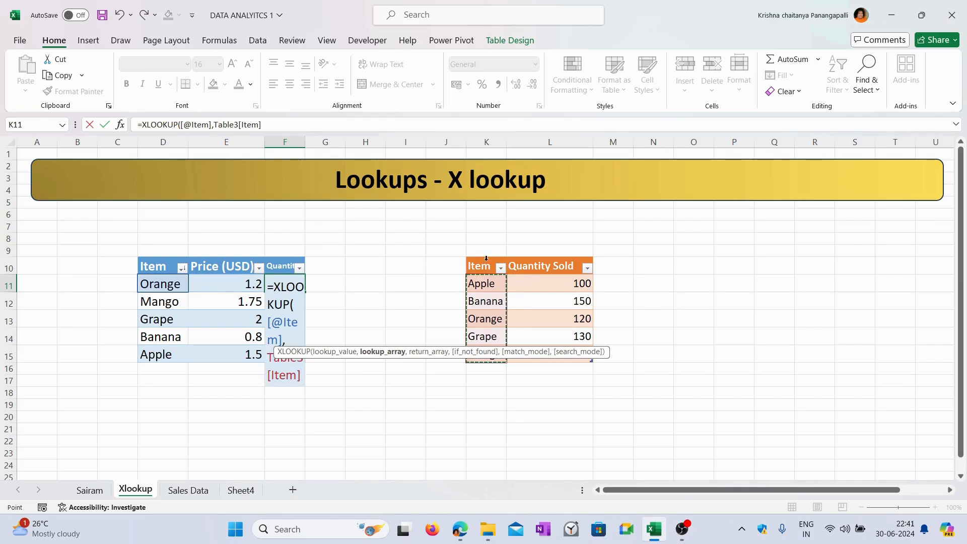
text(,)
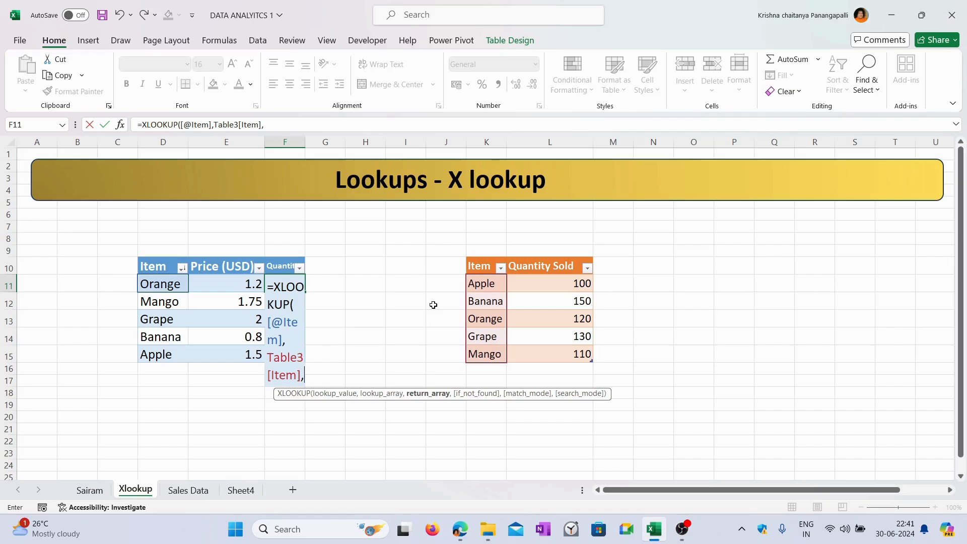
click(560, 259)
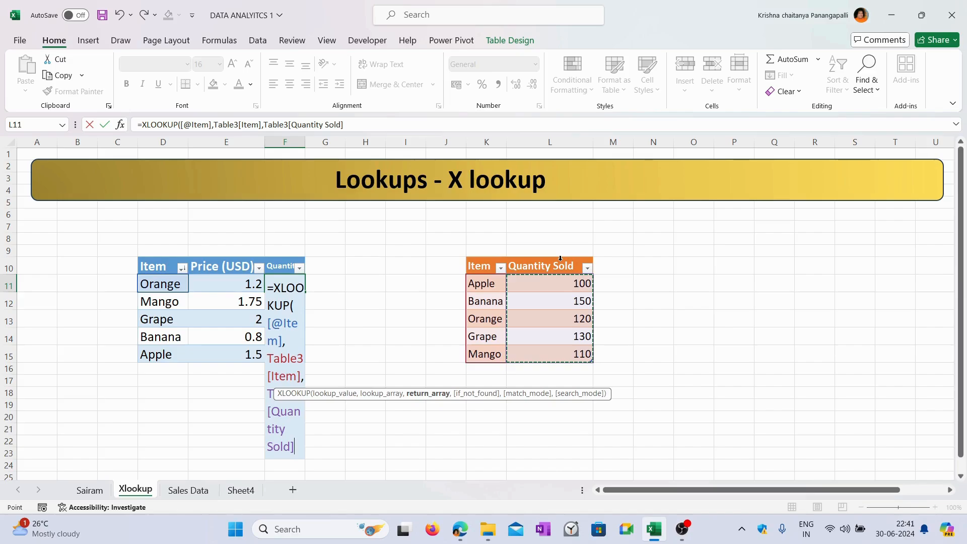
text())
key(Return)
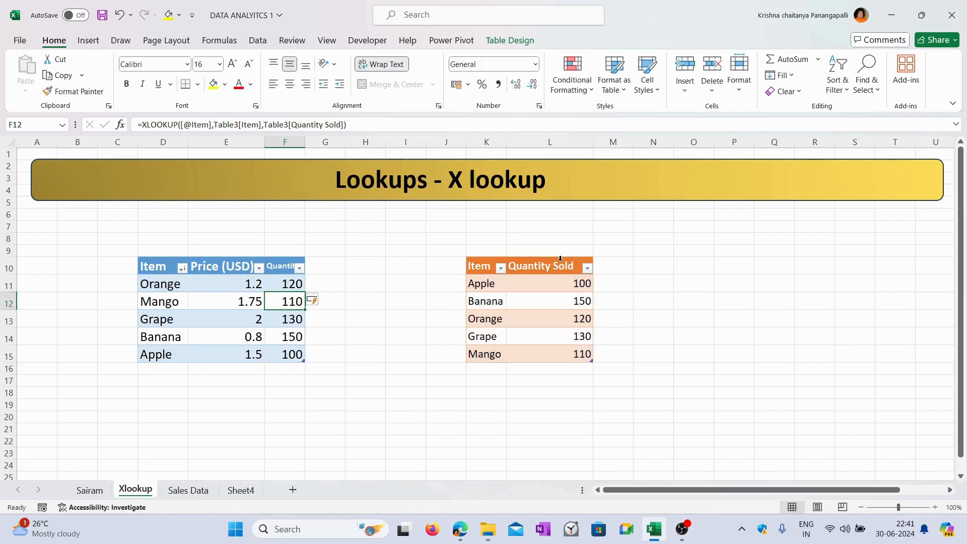
Step: Undo the automatic fill of the Quantity column and clear the XLOOKUP formula from F11
key(ctrl+z)
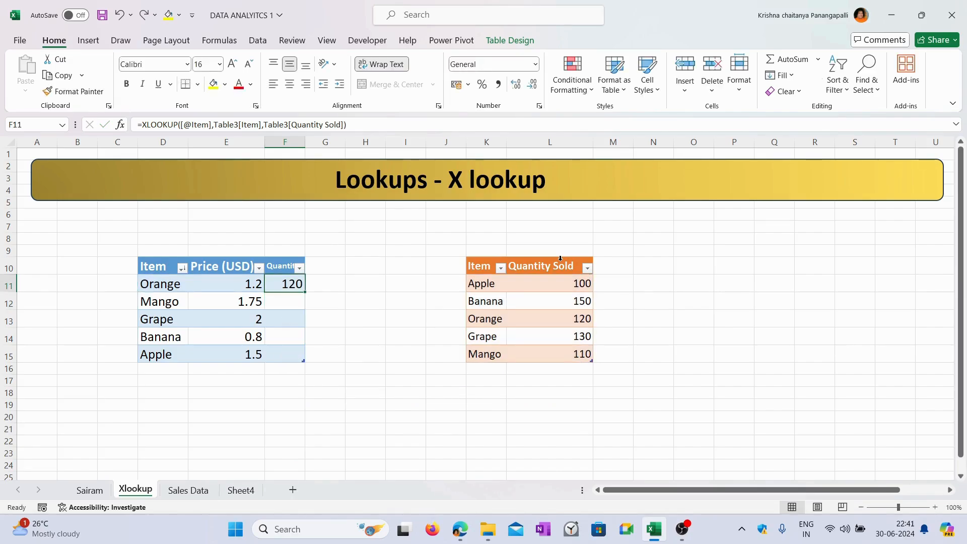
double_click(293, 283)
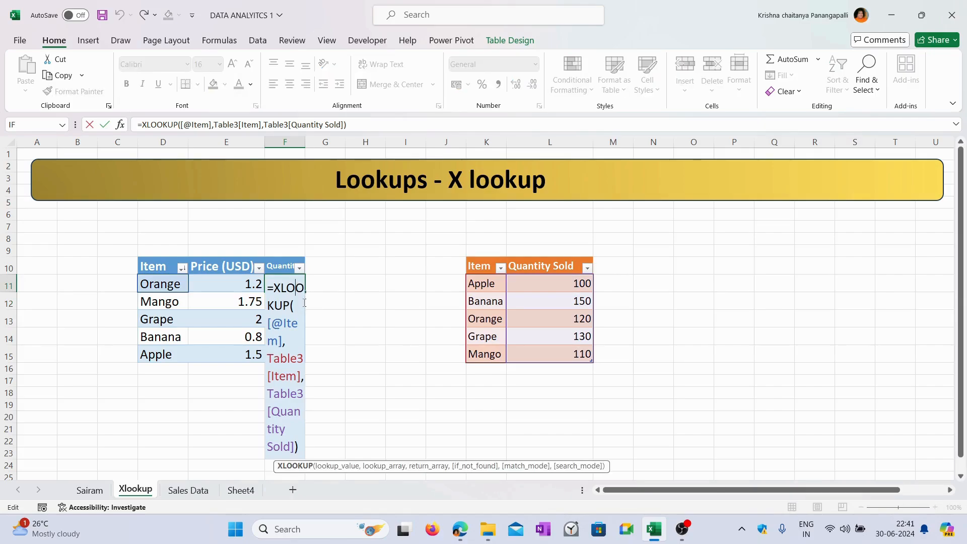
key(Escape)
key(Delete)
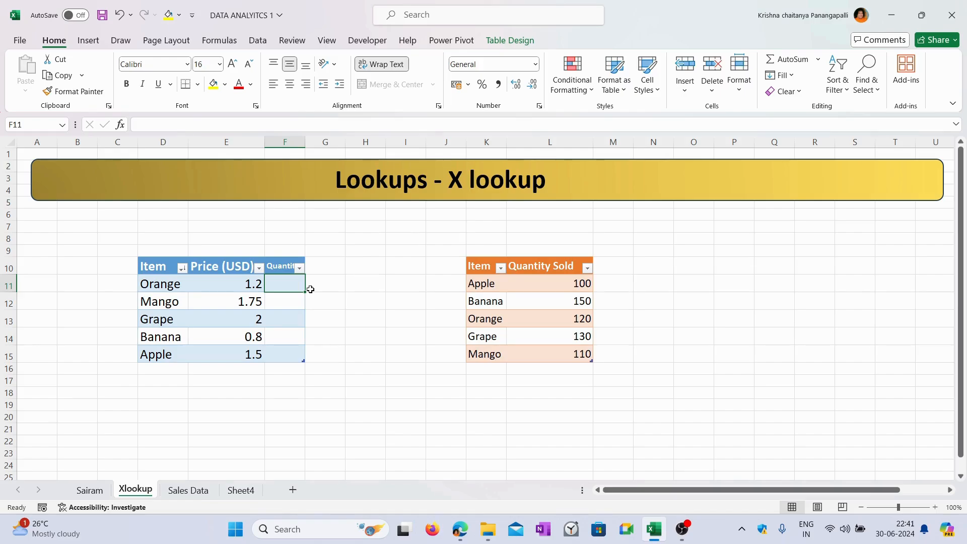
text(=xll)
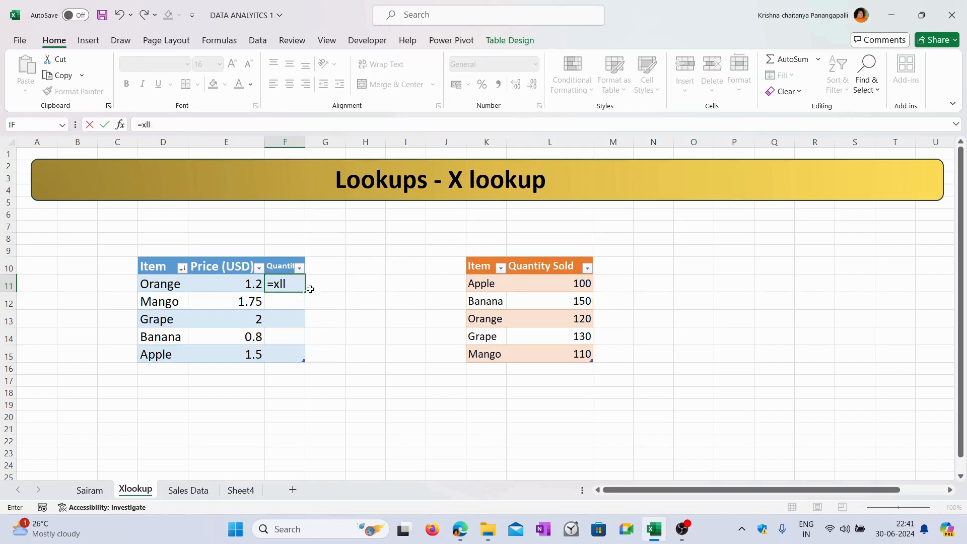
key(BackSpace)
text(ookup)
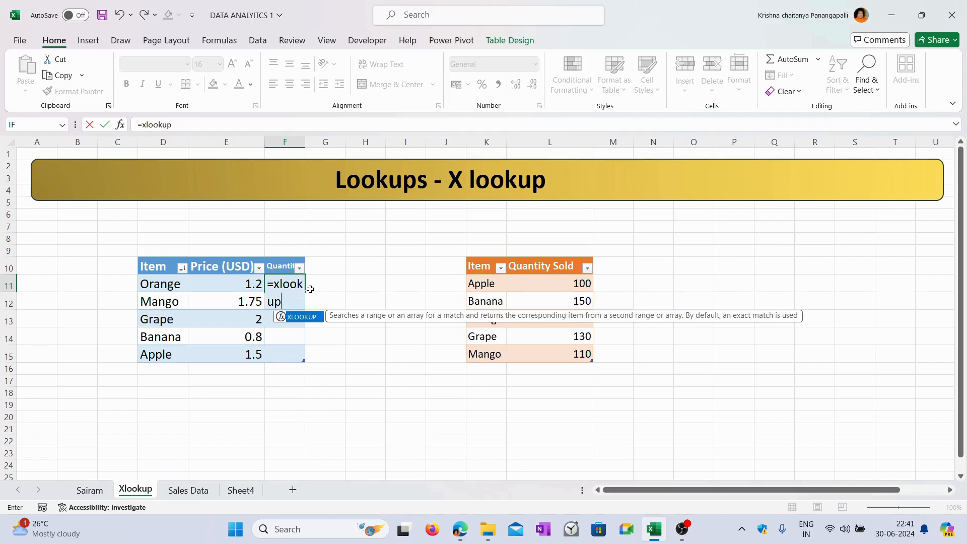
key(Tab)
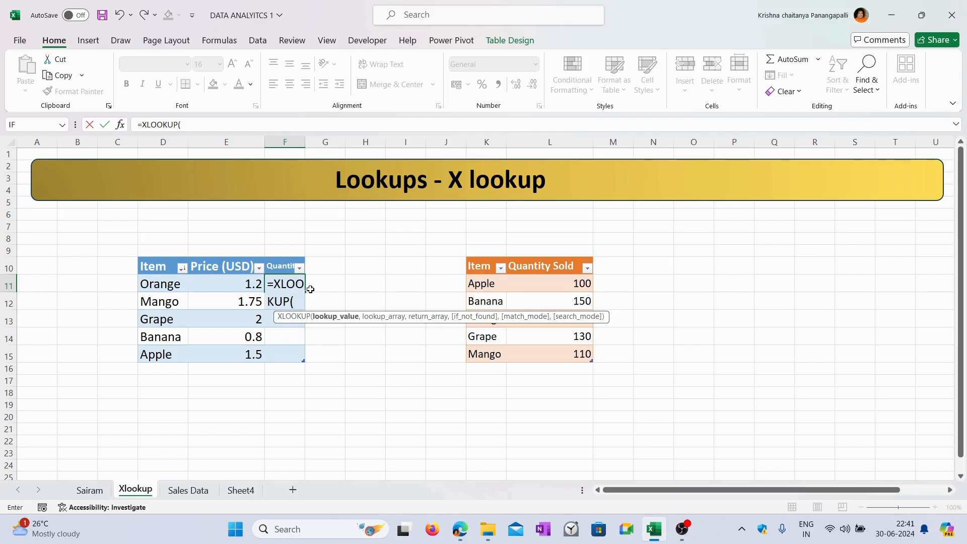
click(168, 286)
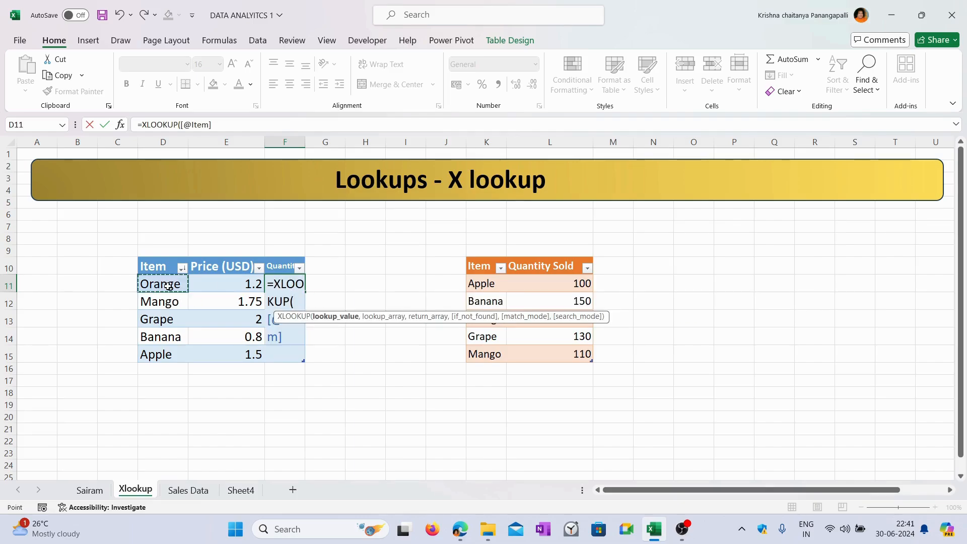
text(,)
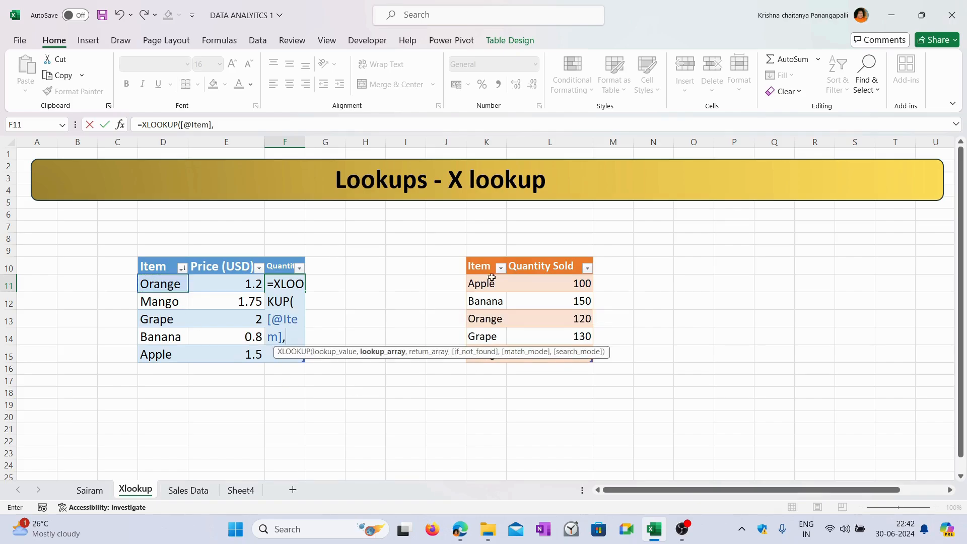
Step: Finish the F11 XLOOKUP with Table3[Item] as the lookup array and Table3[Quantity Sold] as the return array
click(485, 258)
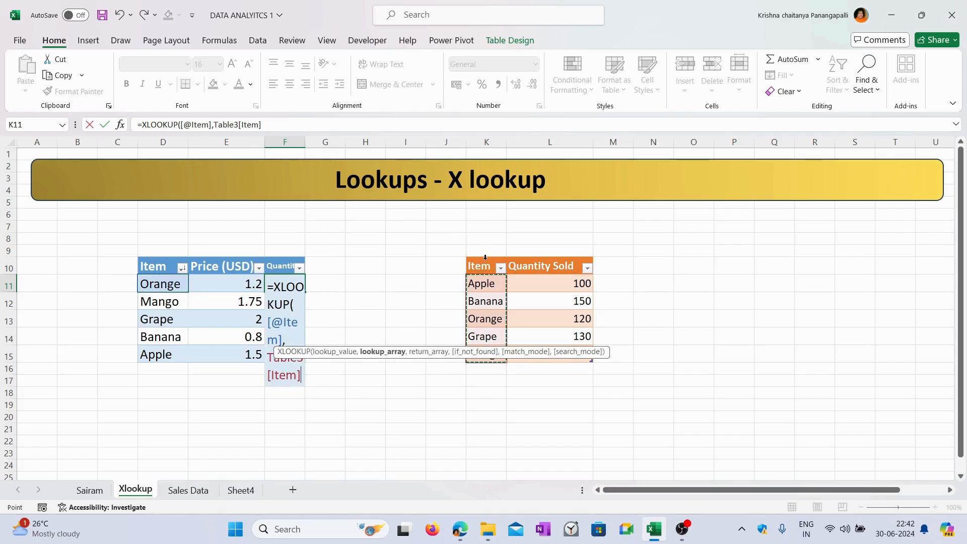
text(,)
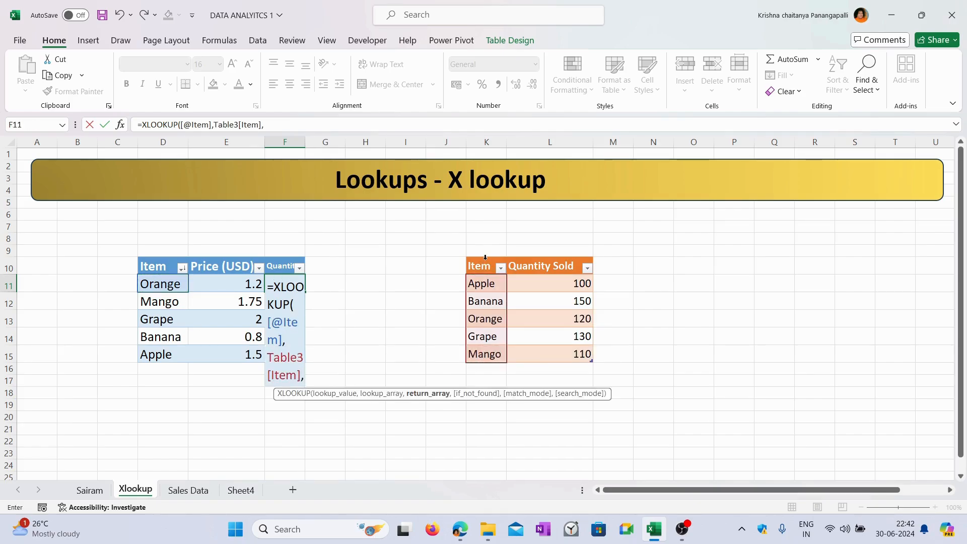
click(548, 256)
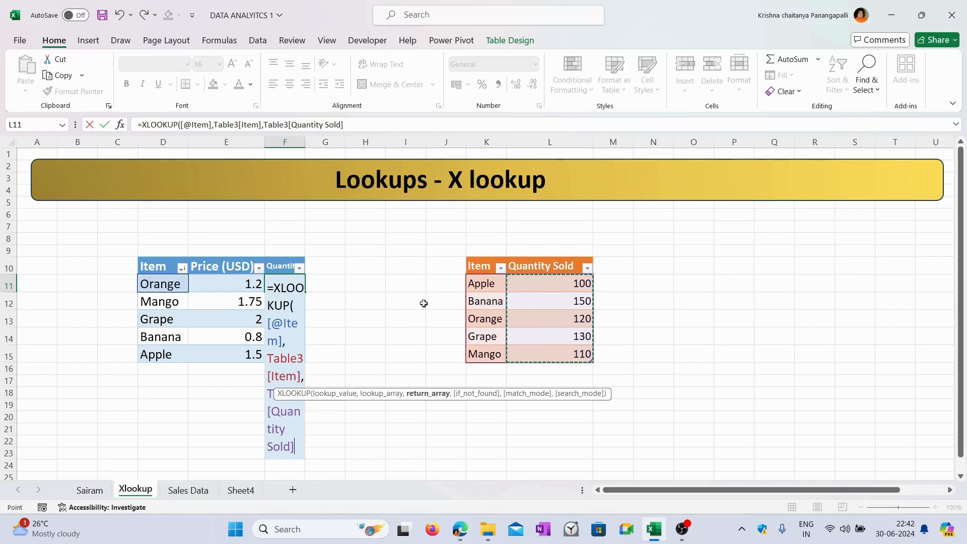
text())
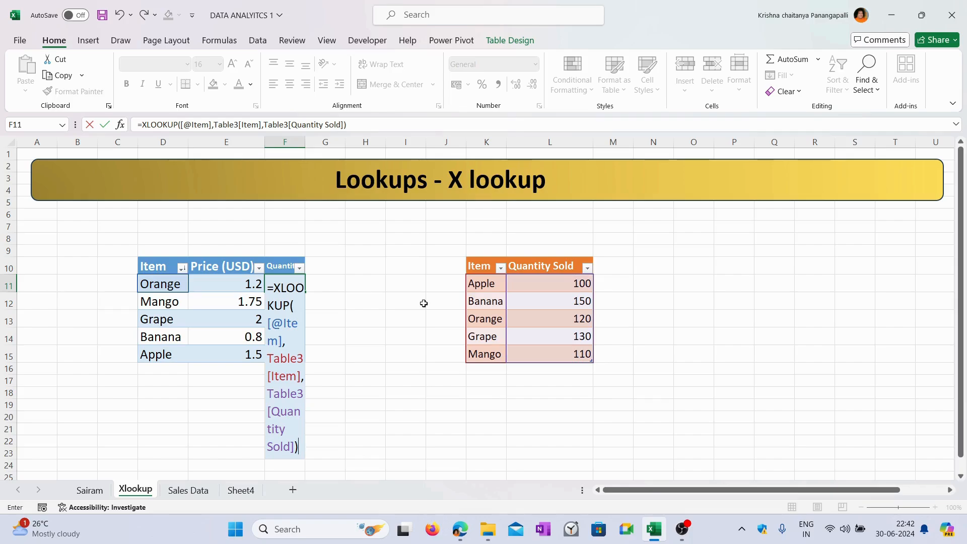
key(Return)
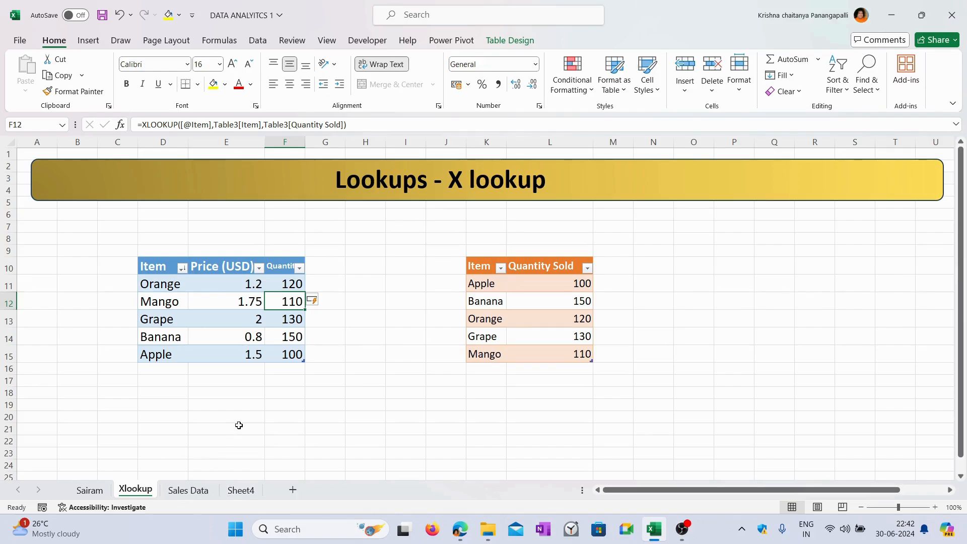
Step: Switch to the Sales Data sheet and look over the columns of its sales table
click(182, 488)
click(465, 263)
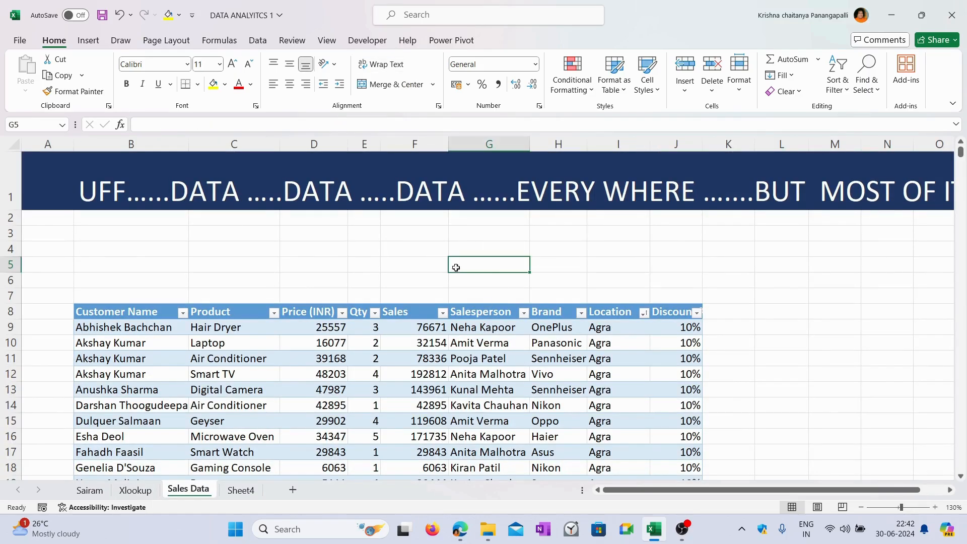
scroll(433, 314, down, 6)
scroll(430, 315, up, 6)
scroll(393, 342, down, 2)
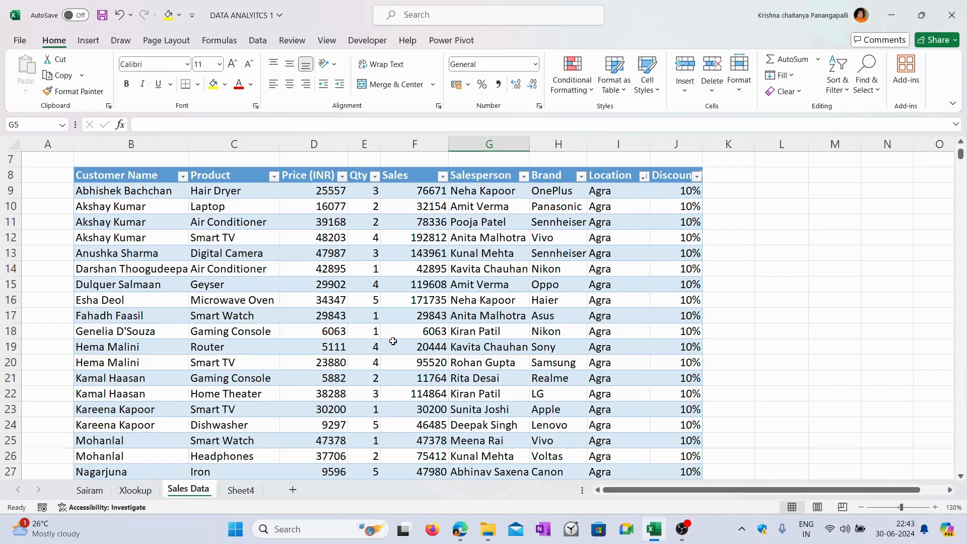
Step: Examine the product discount table on Sheet4, checking the discount listed for several products such as Hair Dryer and Refrigerator
click(240, 490)
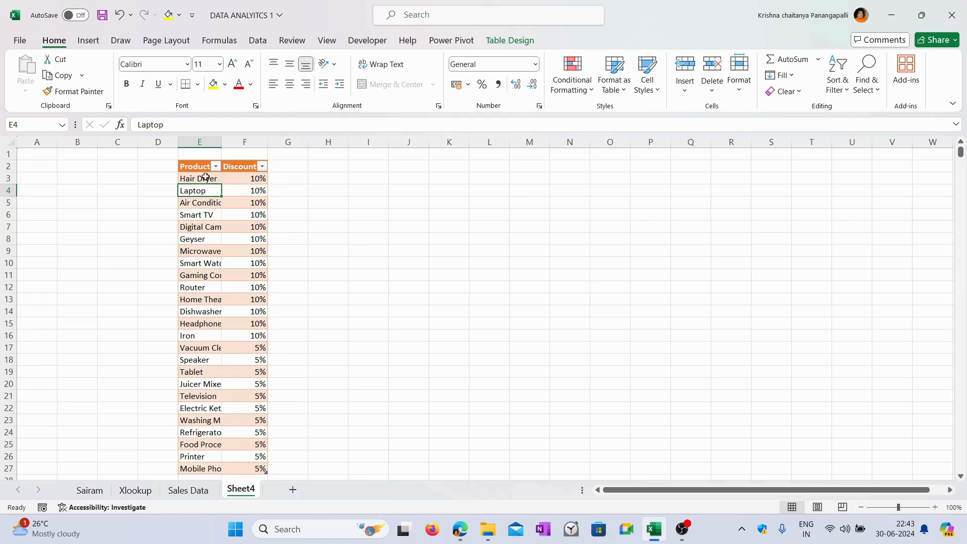
click(201, 177)
click(252, 177)
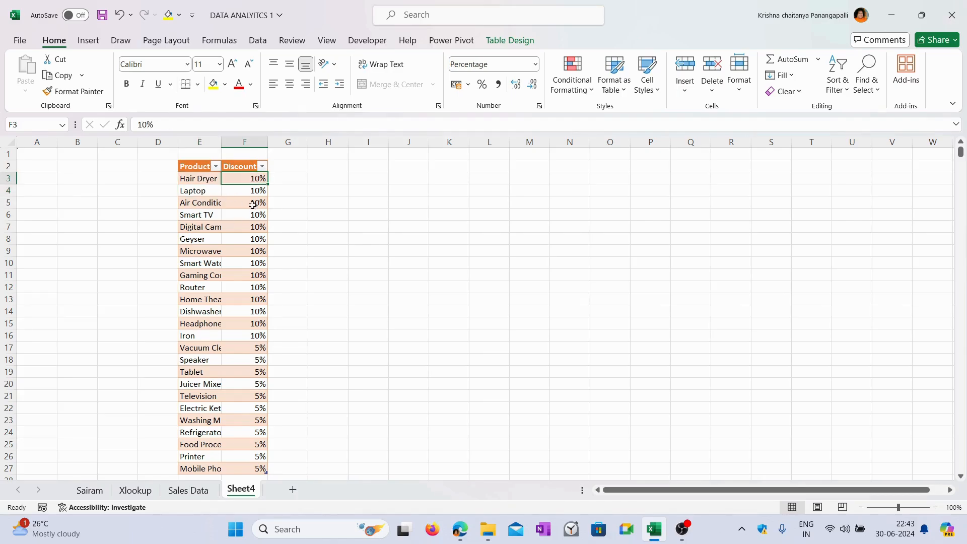
scroll(236, 343, down, 2)
scroll(237, 343, down, 1)
click(217, 348)
click(242, 350)
click(199, 324)
click(257, 324)
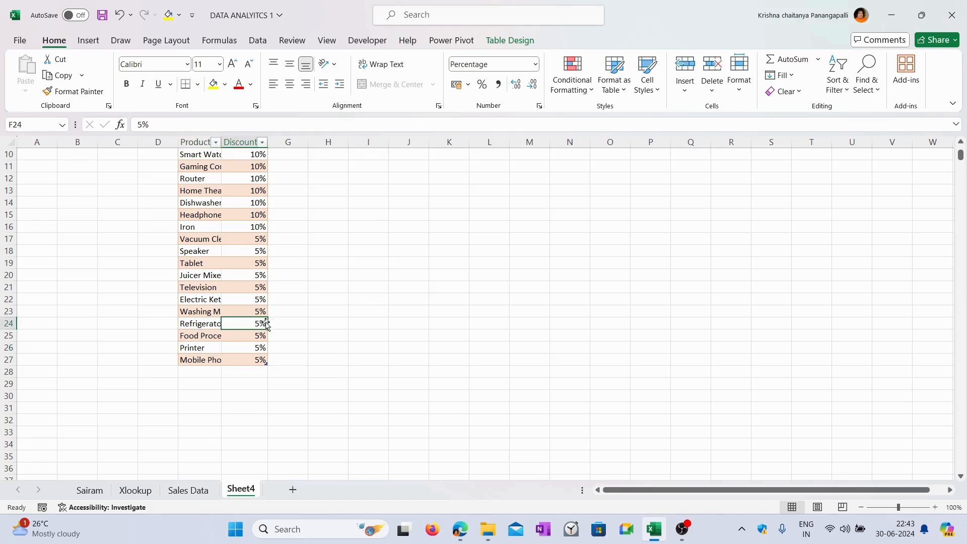
Step: Return to Sales Data and review the products and their discount percentages across the table's rows
click(188, 490)
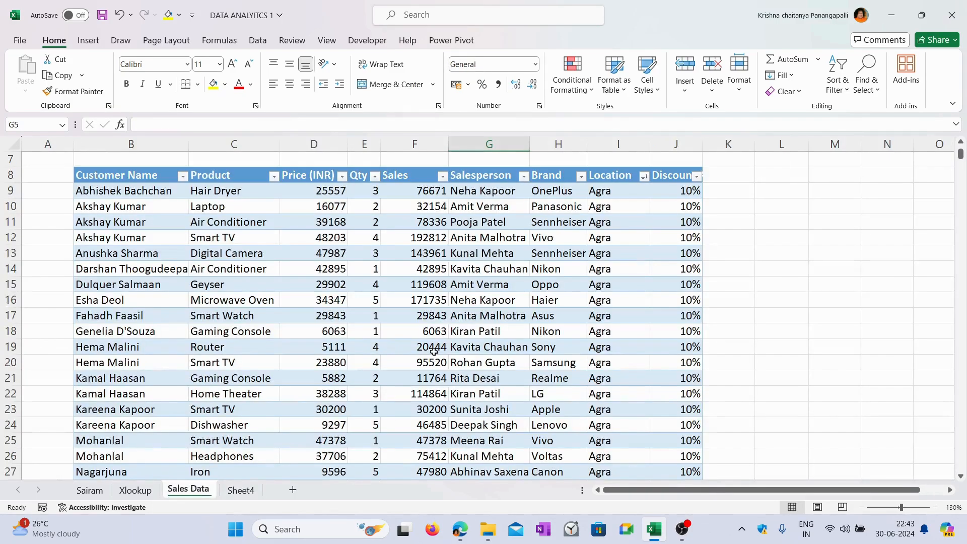
scroll(323, 361, down, 20)
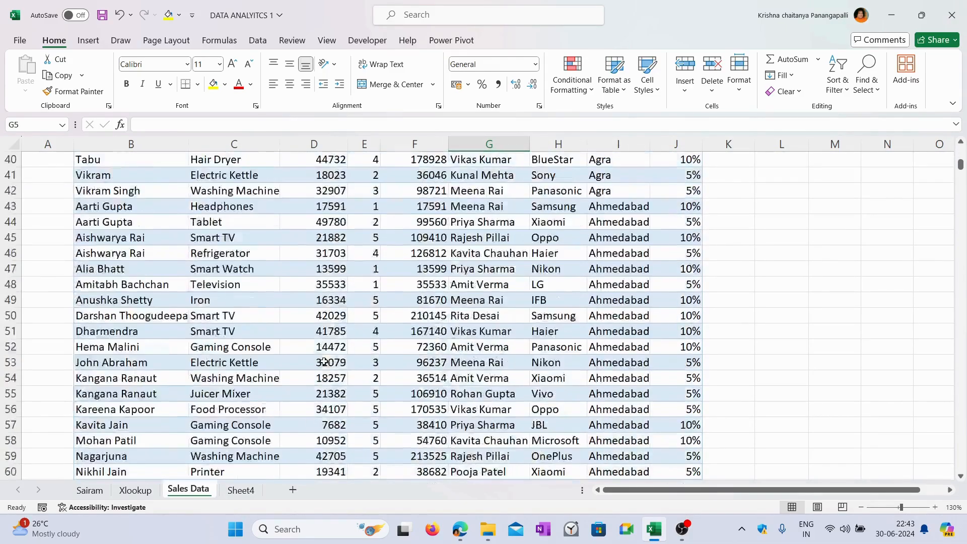
scroll(324, 361, down, 20)
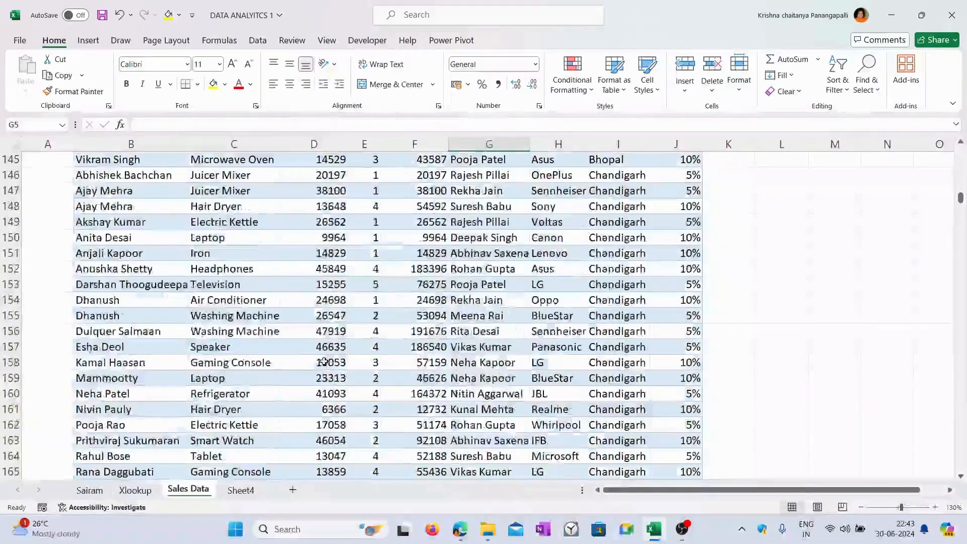
scroll(323, 361, up, 20)
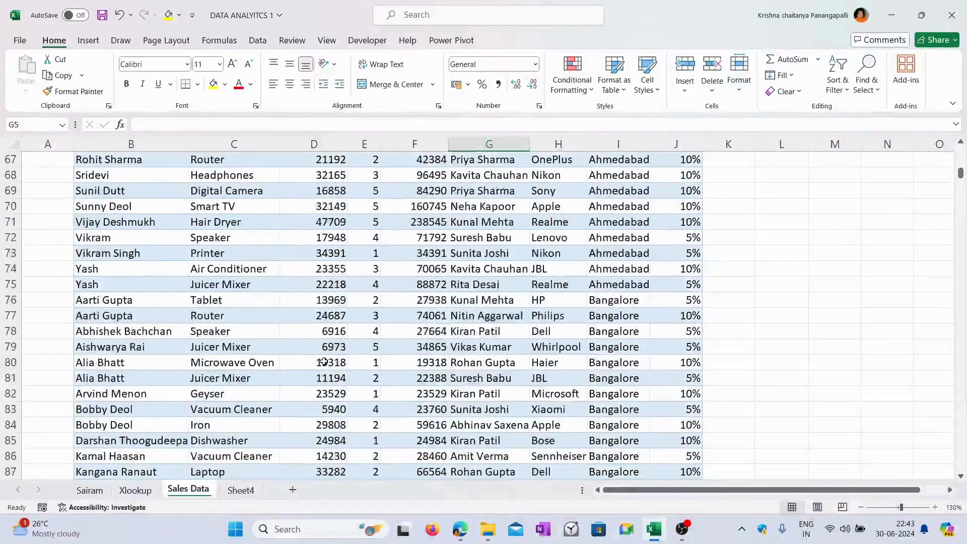
scroll(324, 361, up, 14)
scroll(597, 283, down, 2)
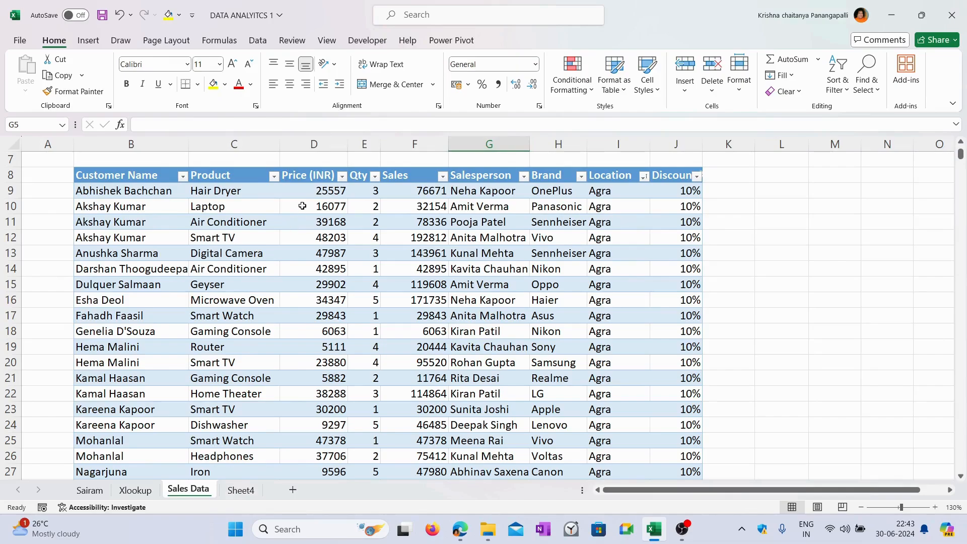
Step: Clear the existing formulas from the Discount % column, from J9 to the table's end, and autofit column J
click(219, 195)
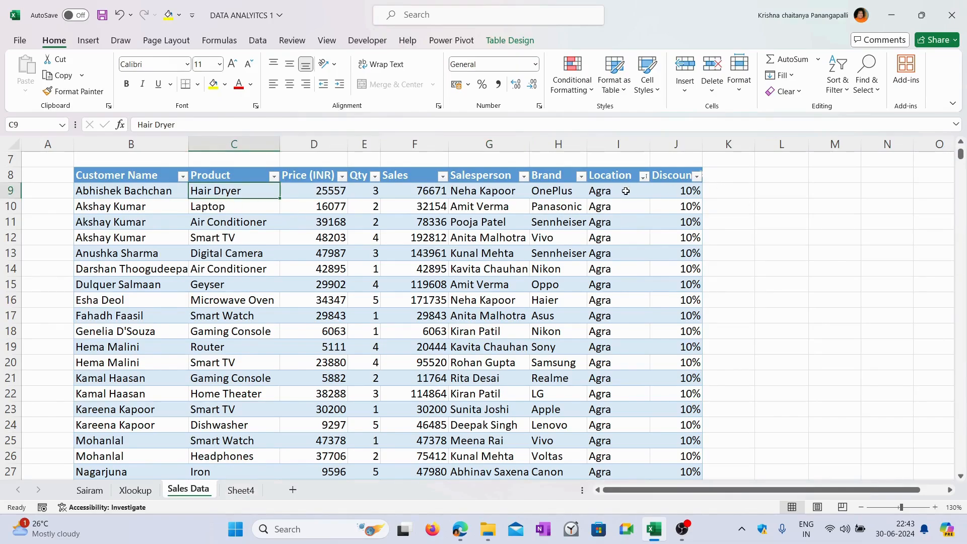
click(687, 190)
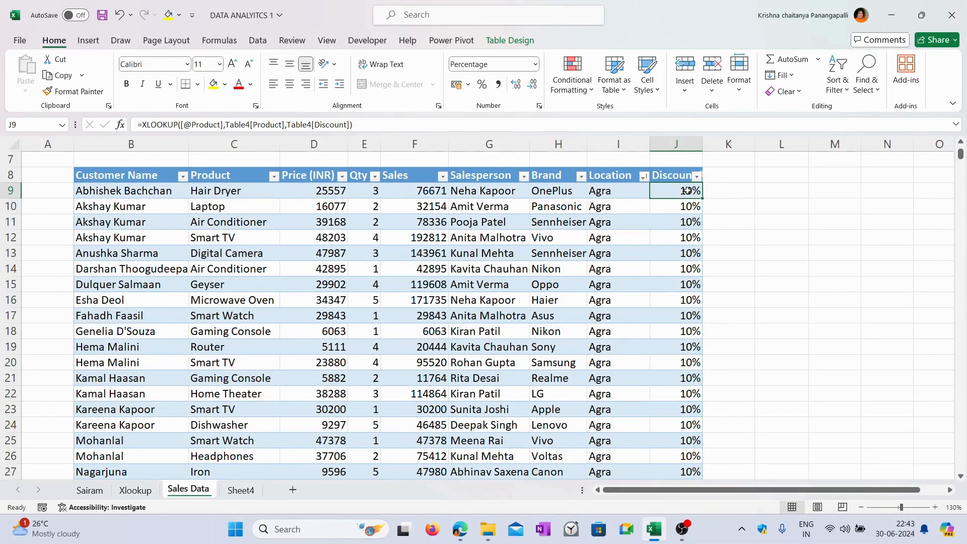
key(ctrl+shift+Down)
key(Delete)
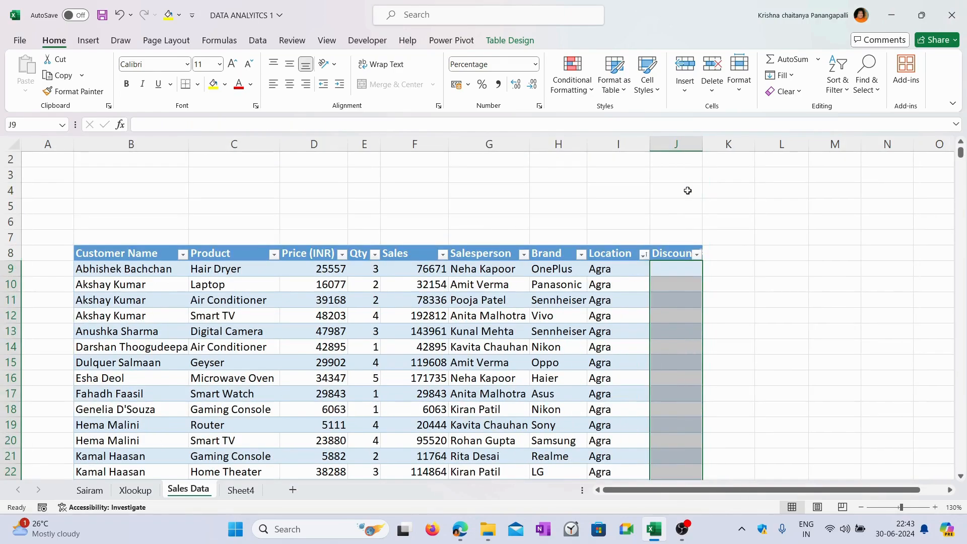
click(674, 271)
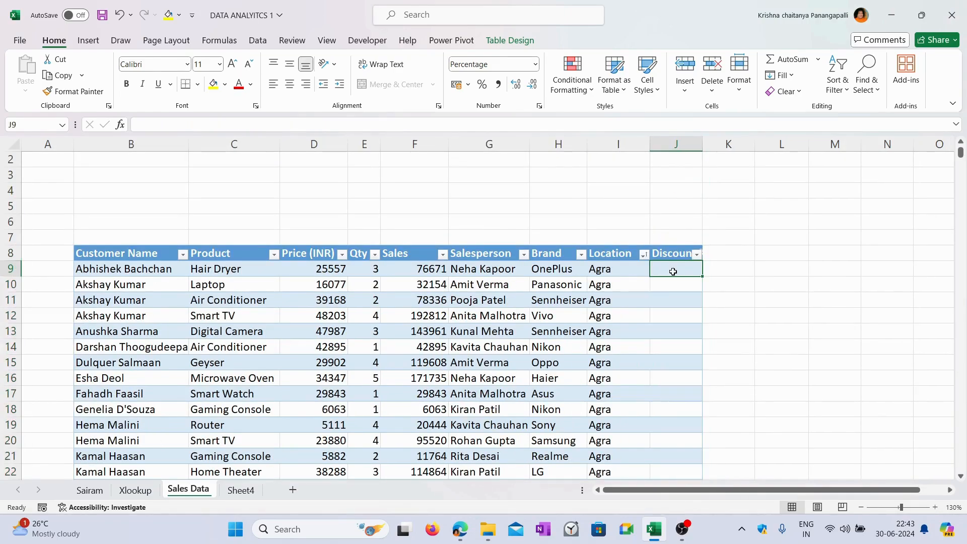
double_click(704, 141)
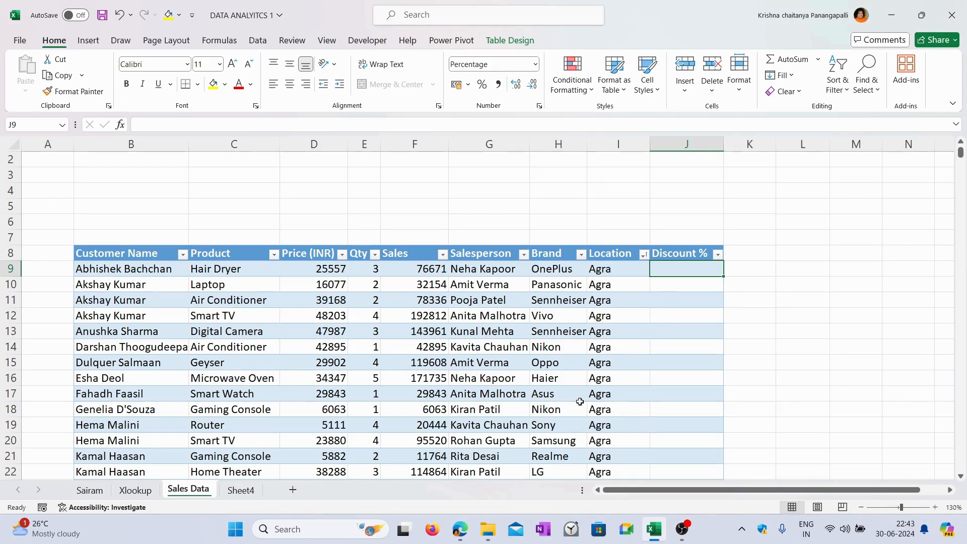
Step: Compare the Product column of the Sales Data table with the Product column of Sheet4's discount table
click(241, 490)
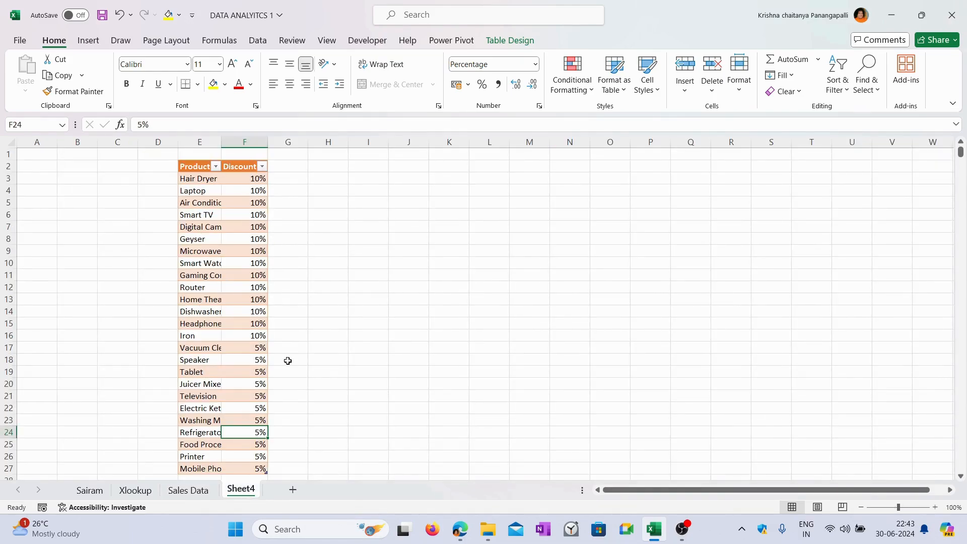
click(188, 490)
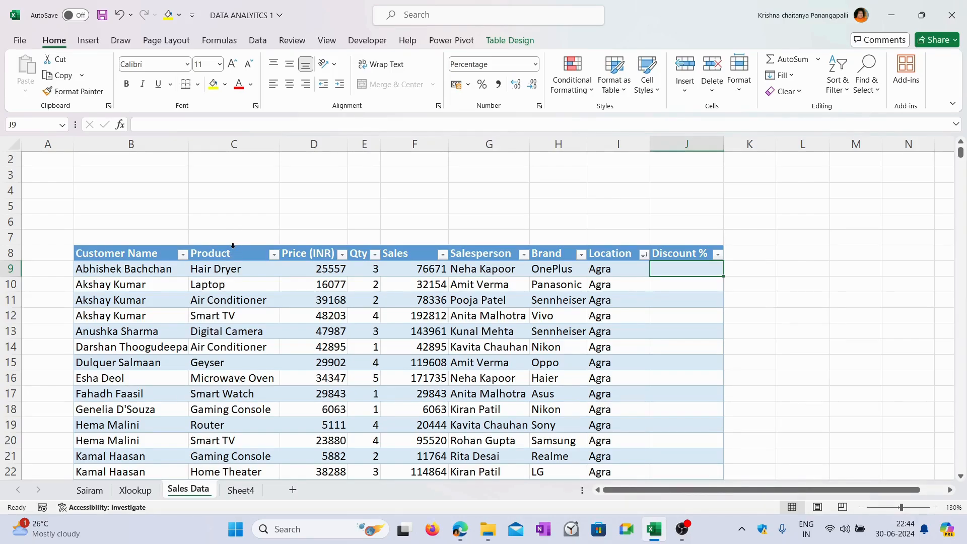
click(233, 245)
click(241, 490)
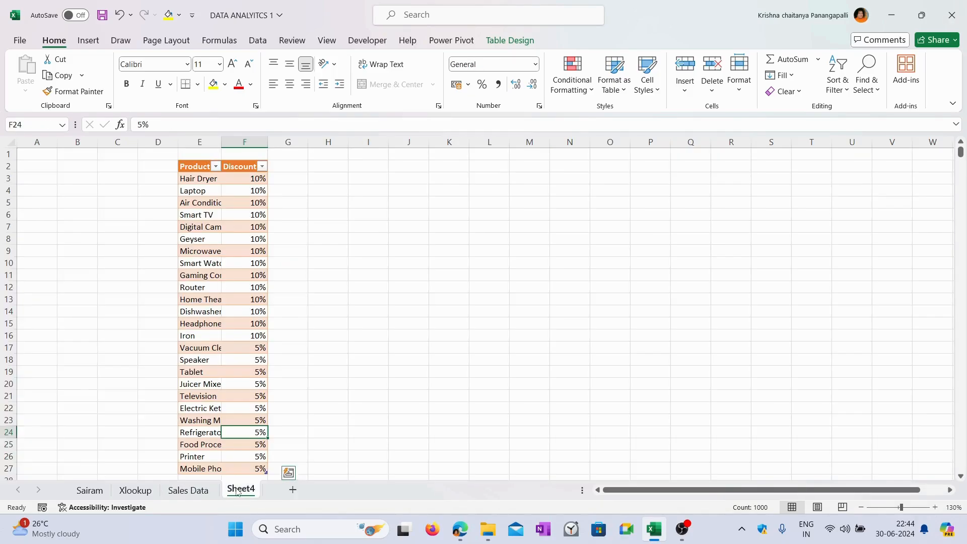
click(199, 161)
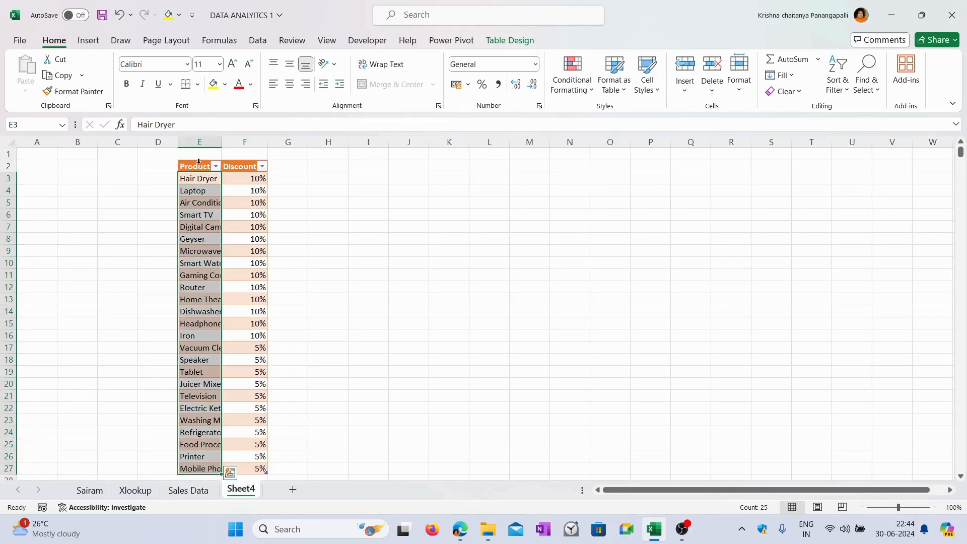
click(188, 490)
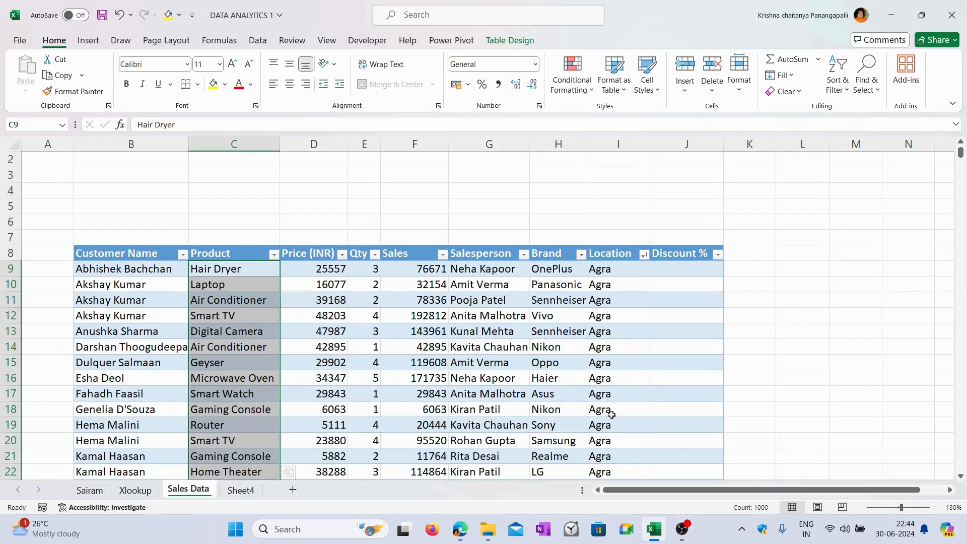
click(682, 267)
text(=)
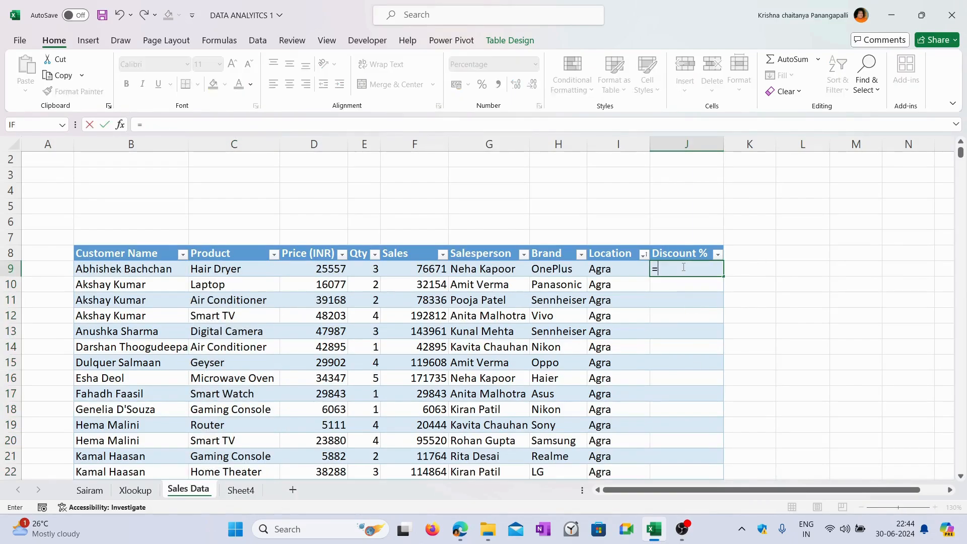
text(xlookup)
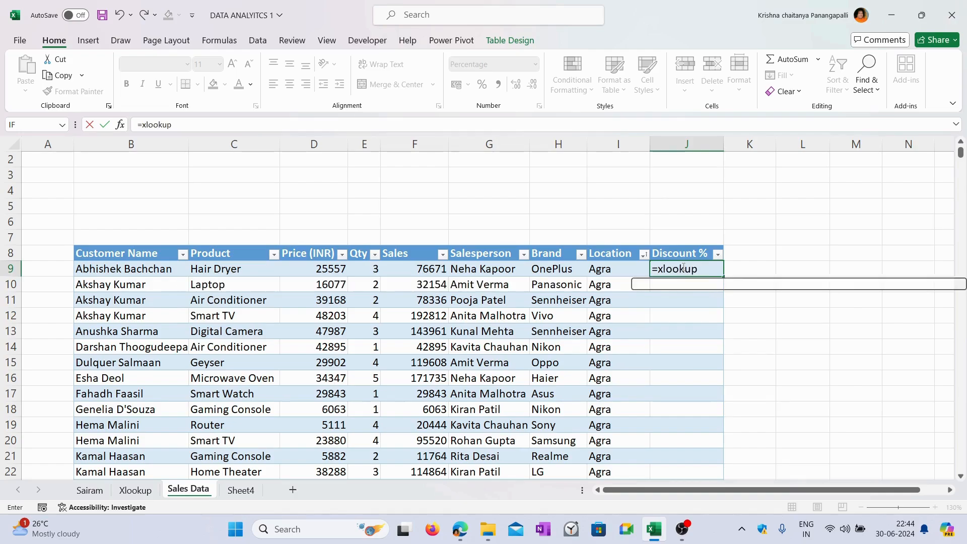
key(Tab)
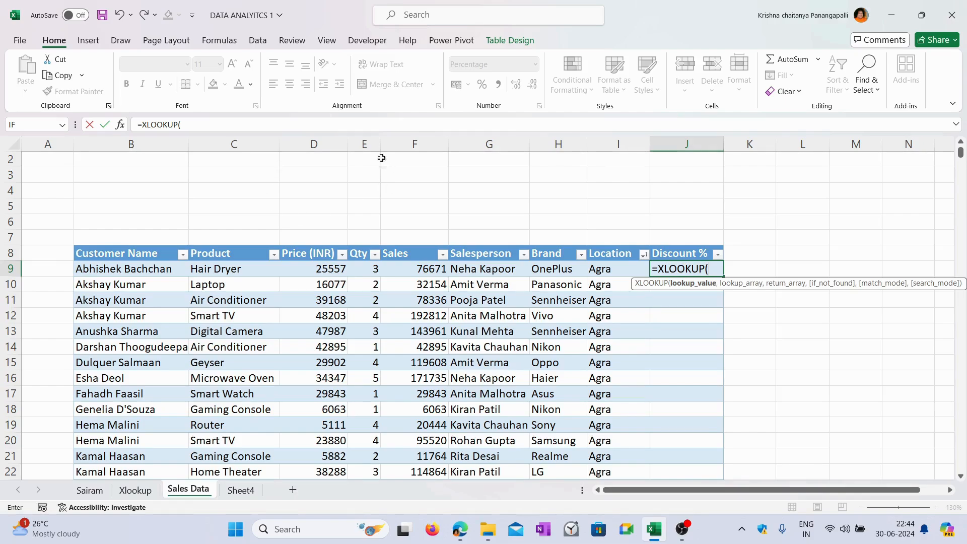
click(235, 270)
text(,)
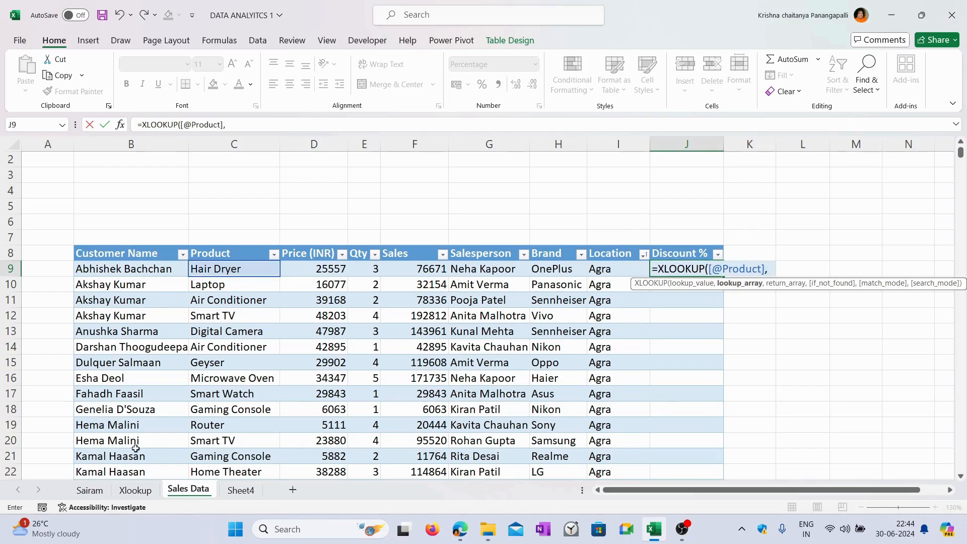
Step: Complete the J9 XLOOKUP with Sheet4's Table4[Product] as lookup array and Table4[Discount] as return array, and check the filled Discount % column
click(241, 492)
click(201, 159)
text(,)
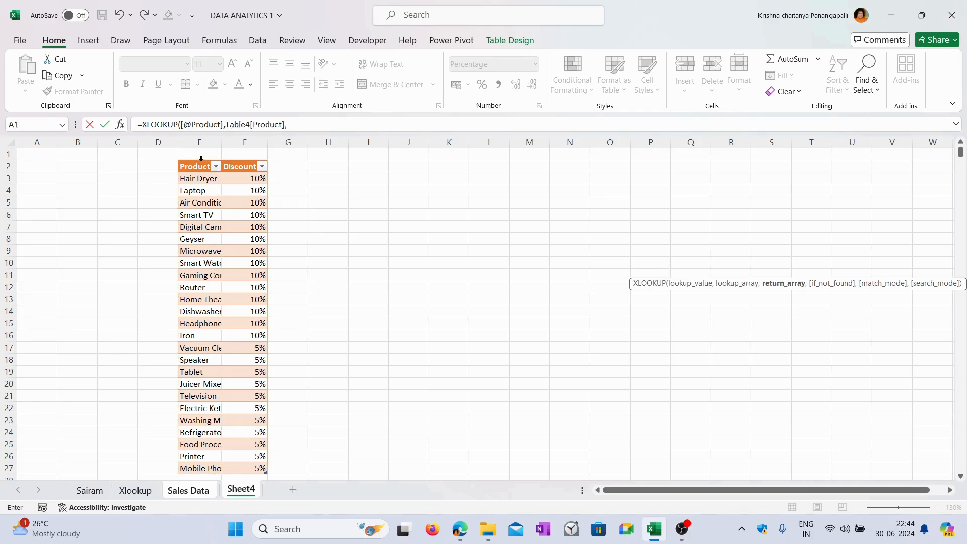
click(249, 160)
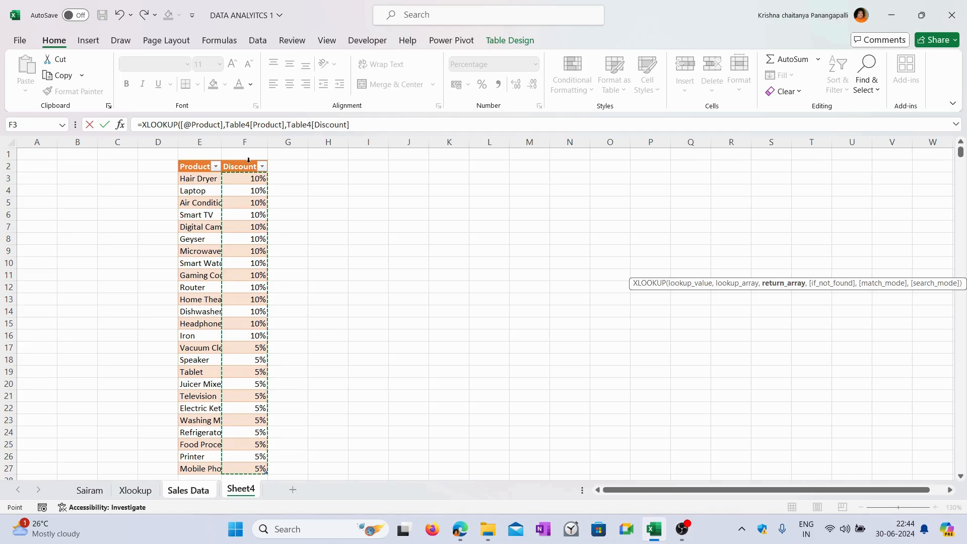
key(Return)
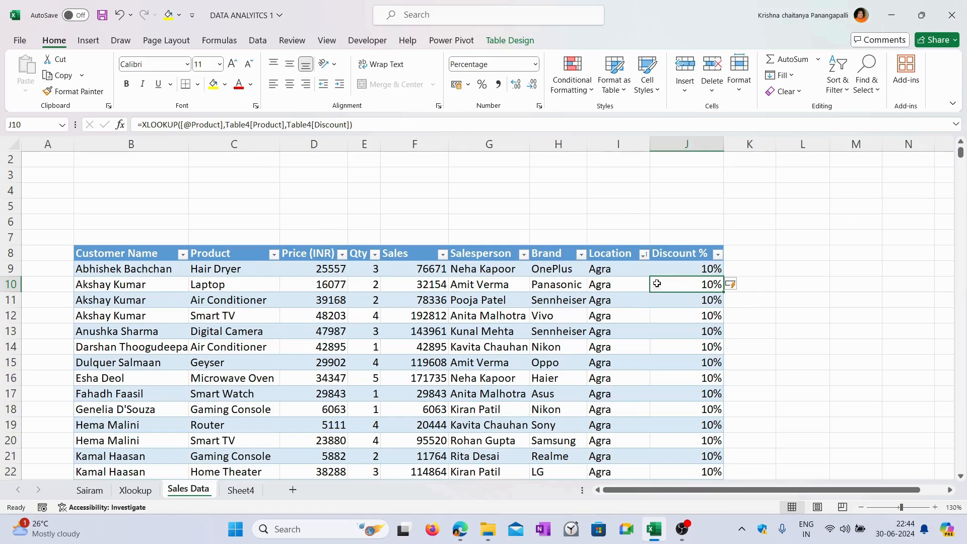
scroll(680, 299, down, 11)
scroll(683, 297, down, 16)
scroll(683, 298, up, 20)
scroll(683, 298, up, 6)
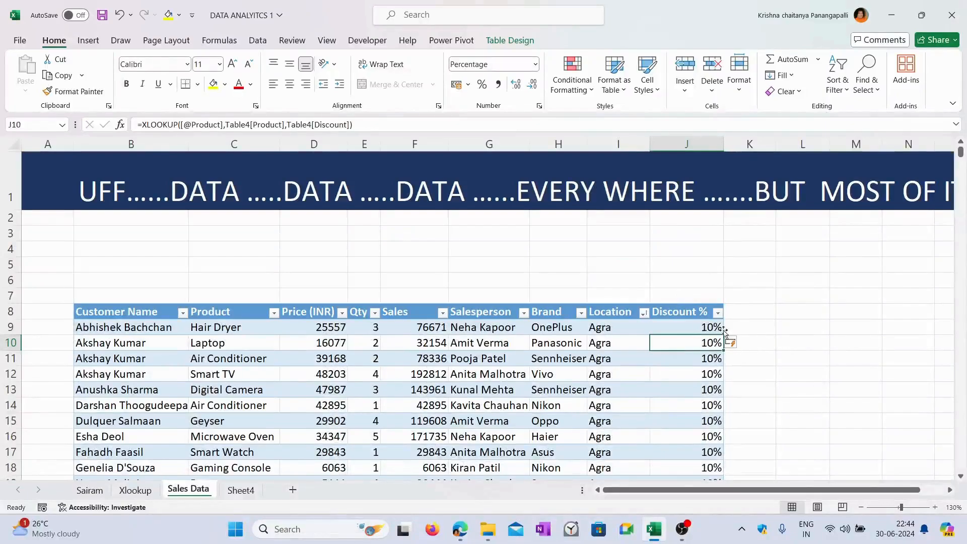
Step: Clear the XLOOKUP formulas from the Discount % column, from J9 to the end of the table
click(700, 327)
key(ctrl+shift+Down)
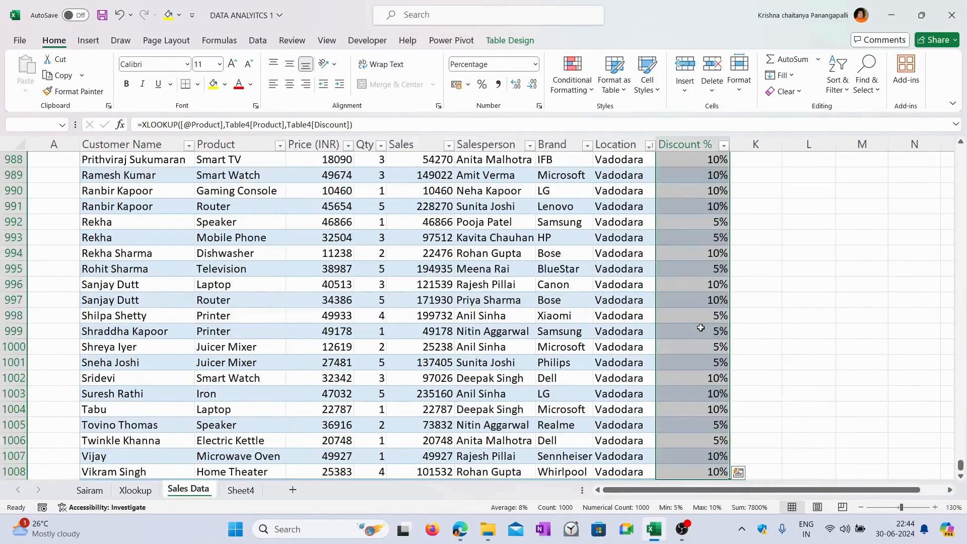
key(Delete)
click(694, 268)
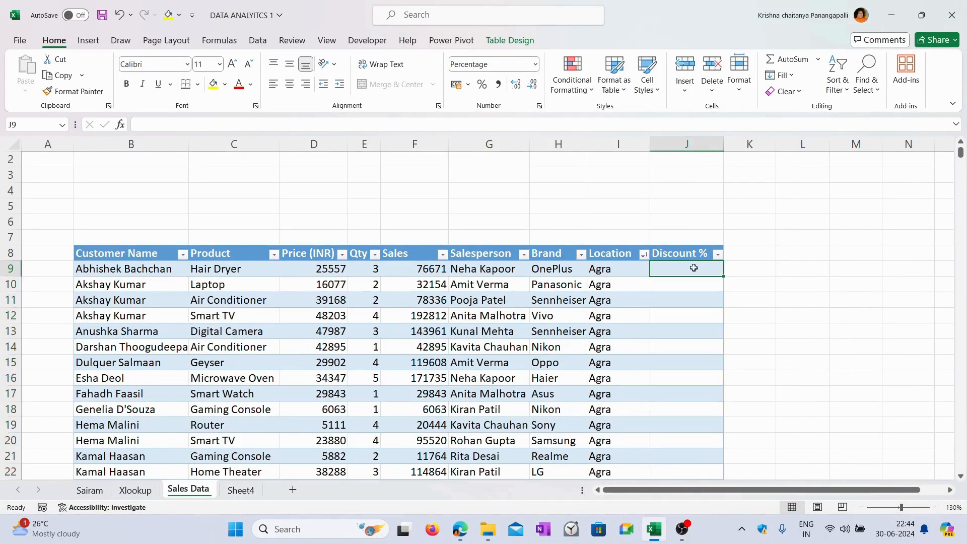
text(=xllo)
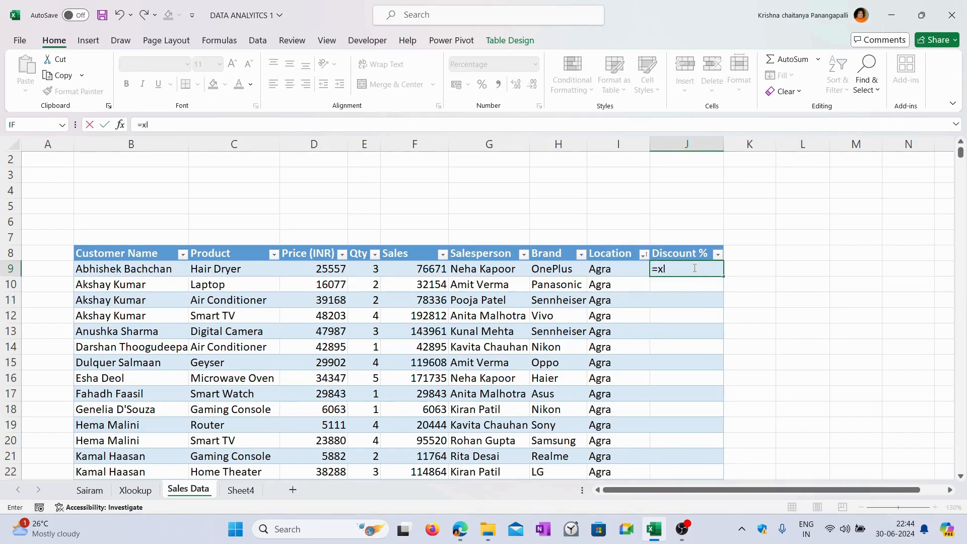
key(BackSpace)
key(BackSpace)
text(ookup)
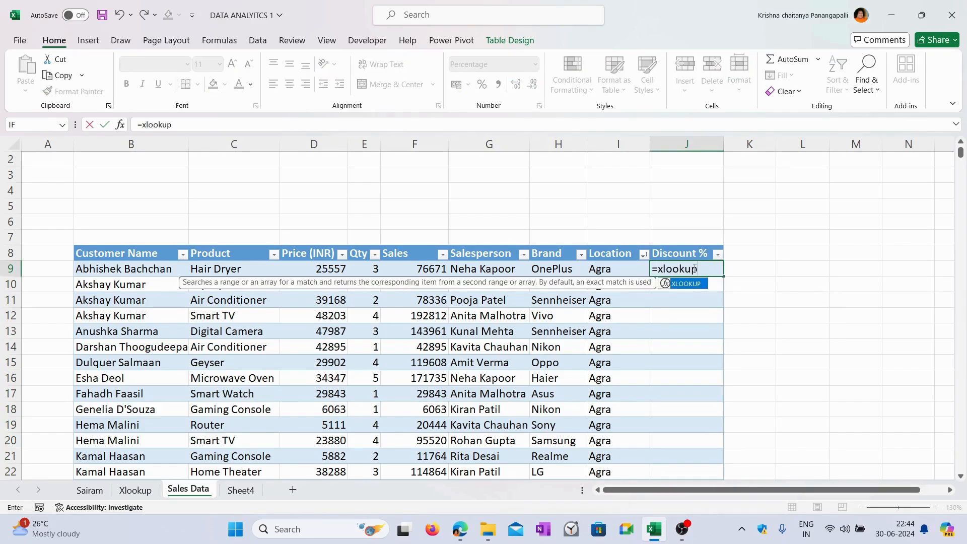
key(Tab)
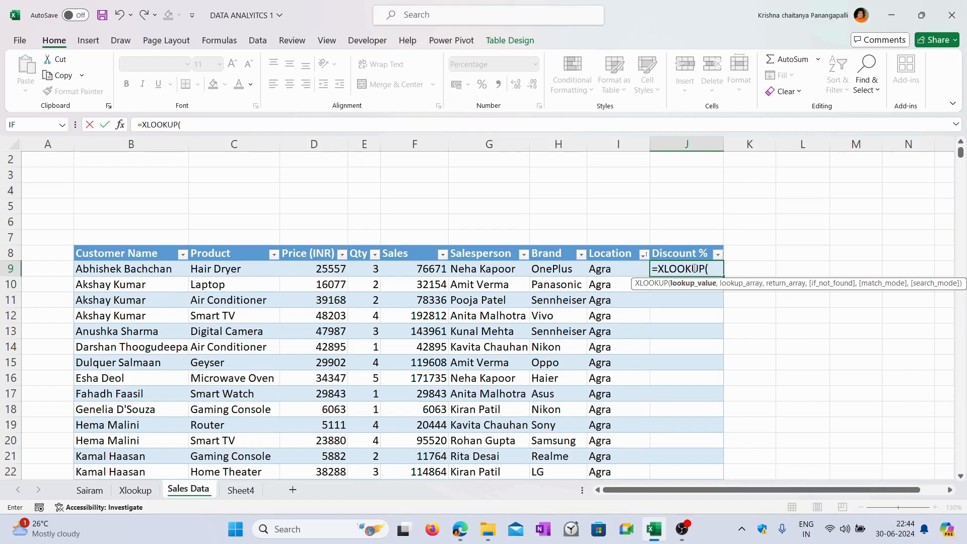
click(222, 267)
text(,)
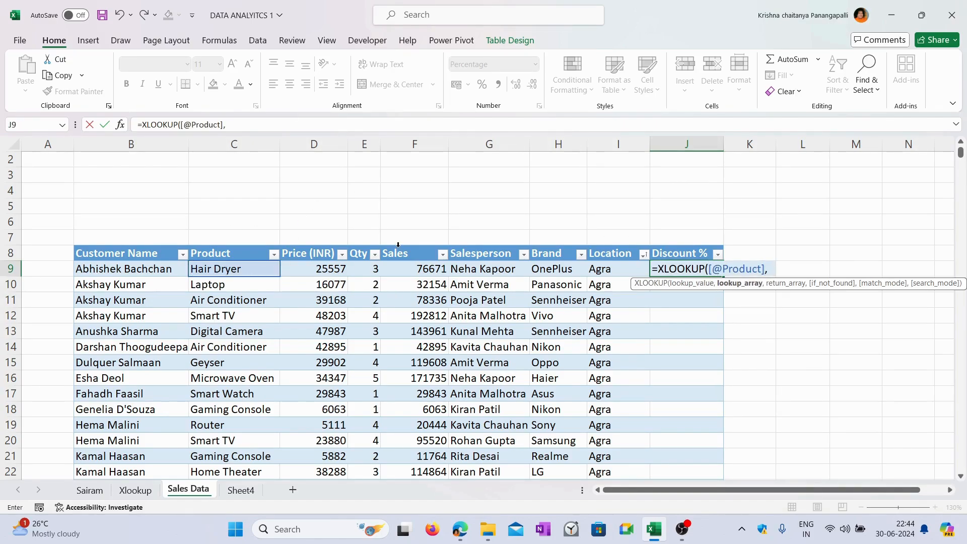
Step: Finish the XLOOKUP using Sheet4's Table4[Product] as lookup array and Table4[Discount] as return array, filling the Discount % column
click(240, 490)
click(195, 160)
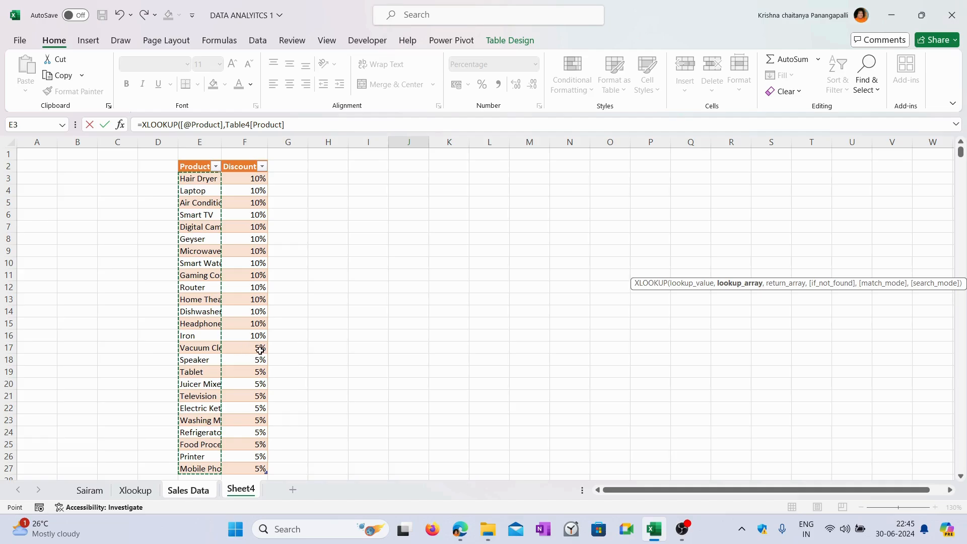
text(,)
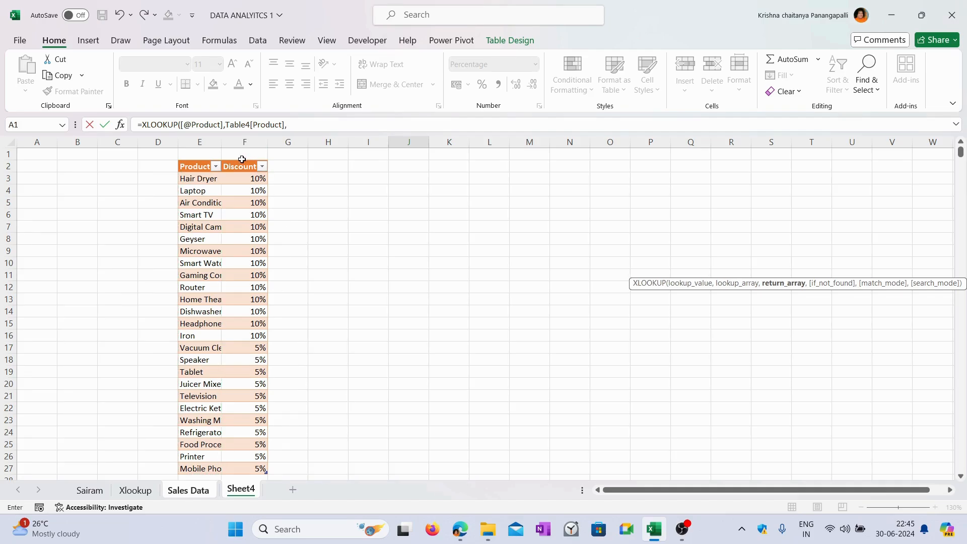
click(243, 161)
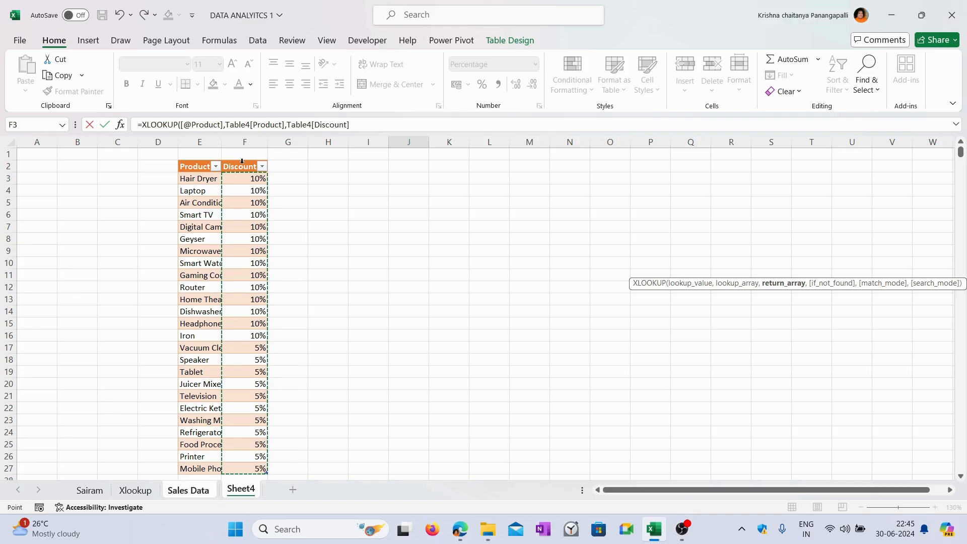
key(Return)
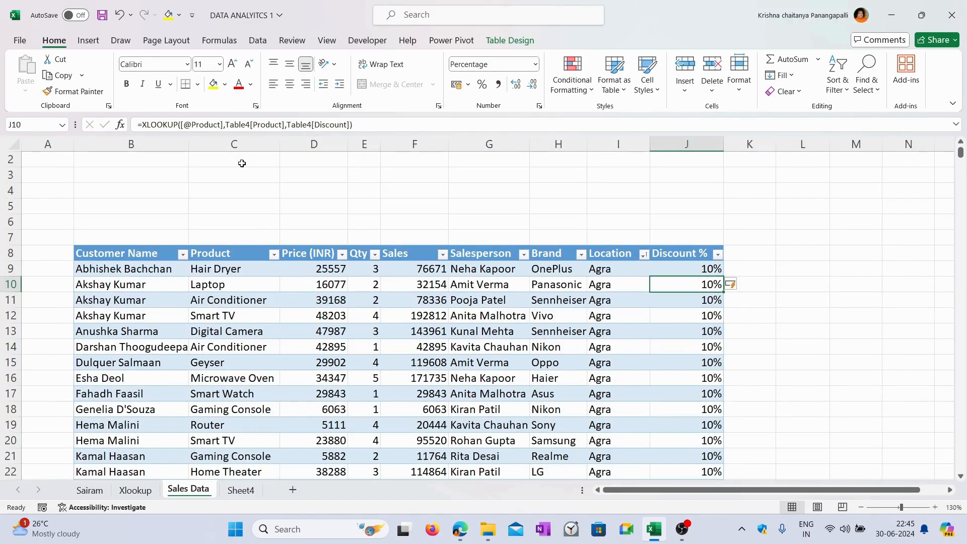
scroll(405, 316, down, 8)
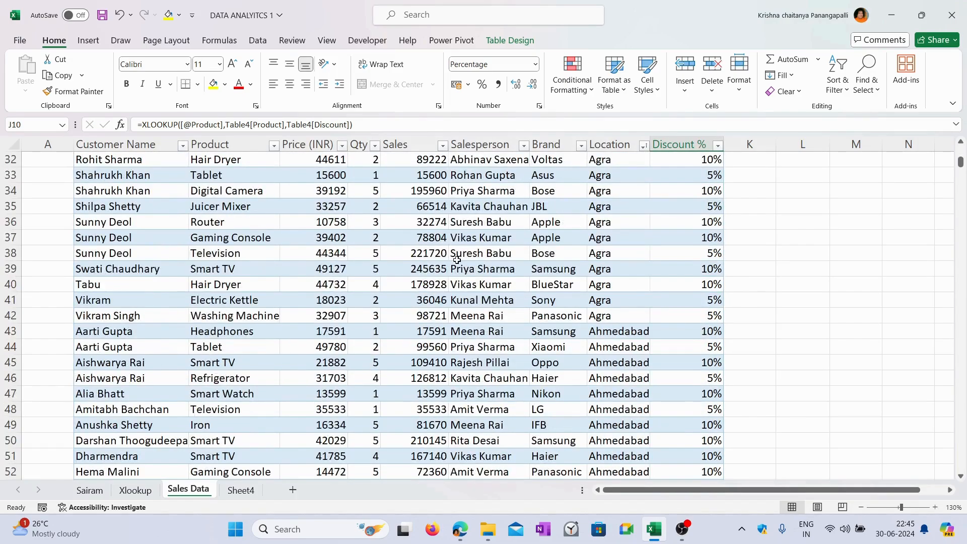